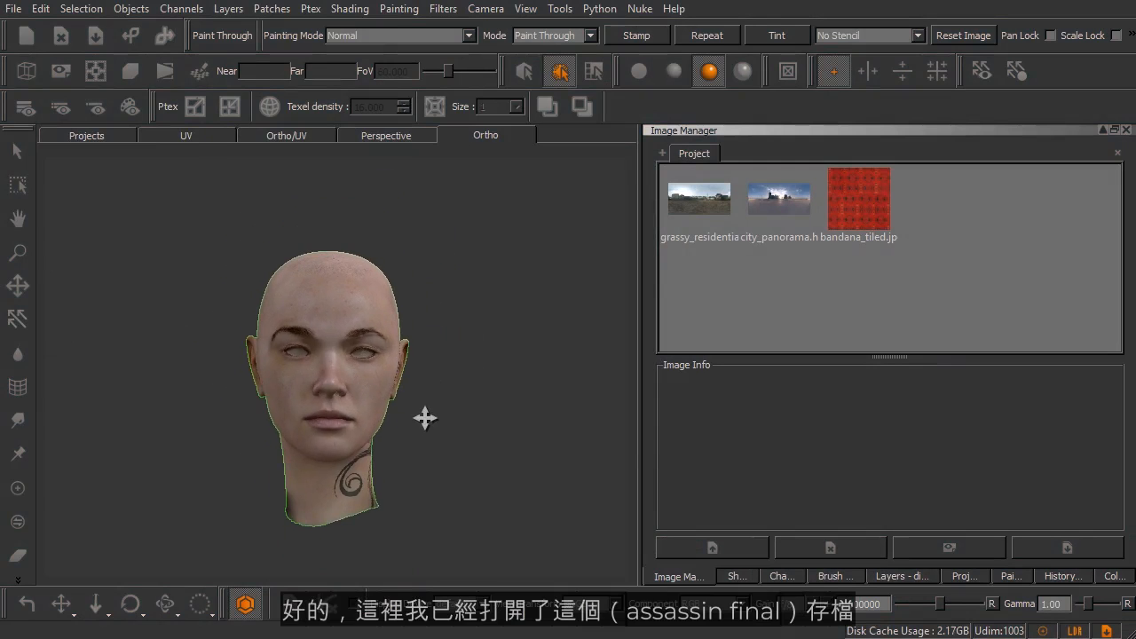
Examine the skin texture detail on the head model, covering the cheeks, eyes, nose and mouth from several angles.
mouse_move(434, 390)
left_mouse_down("alt")
mouse_move(353, 391)
mouse_move(449, 388)
mouse_move(413, 388)
left_mouse_up("alt")
right_click_drag(417, 400, 492, 390, "alt")
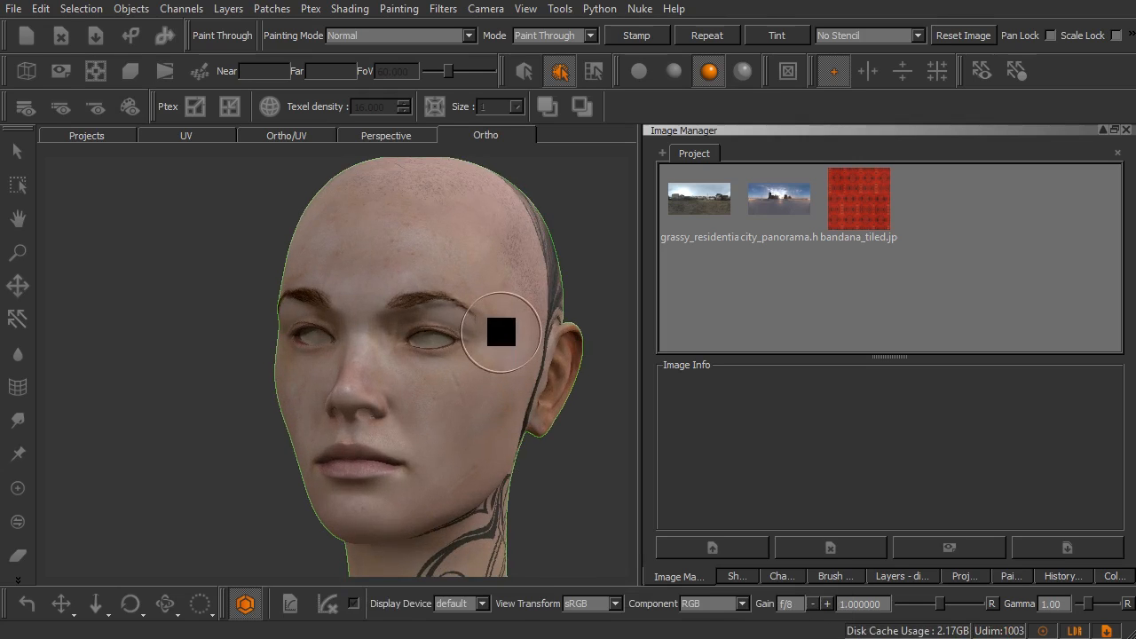
middle_click_drag(482, 319, 434, 330, "alt")
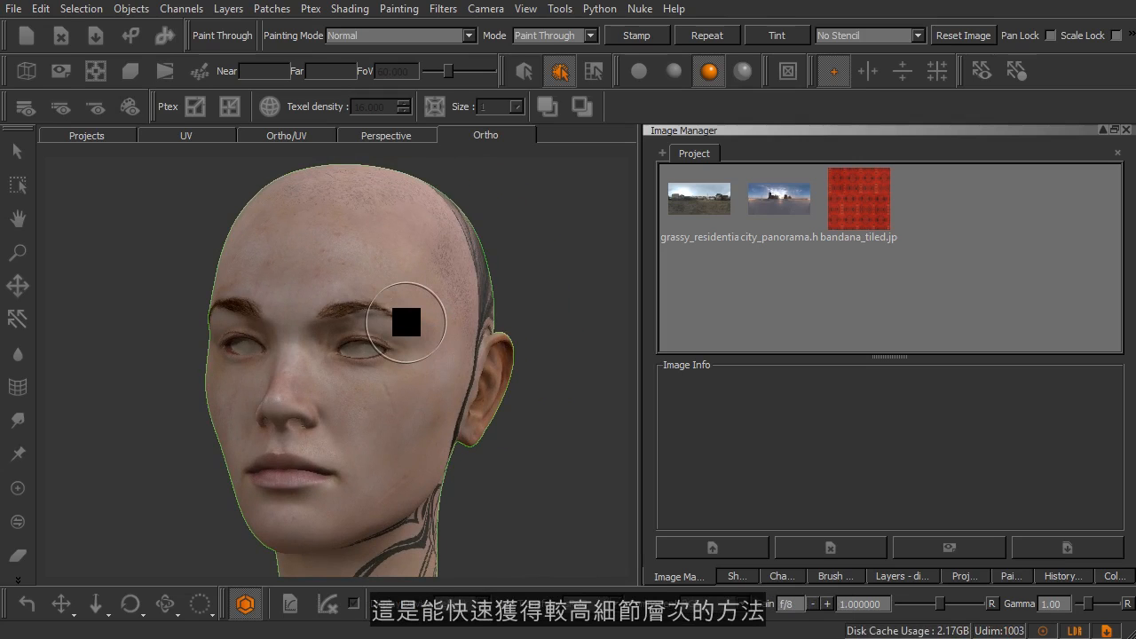
mouse_move(353, 346)
right_mouse_down("alt")
mouse_move(378, 385)
mouse_move(522, 493)
mouse_move(527, 468)
right_mouse_up("alt")
middle_click_drag(527, 469, 449, 310, "alt")
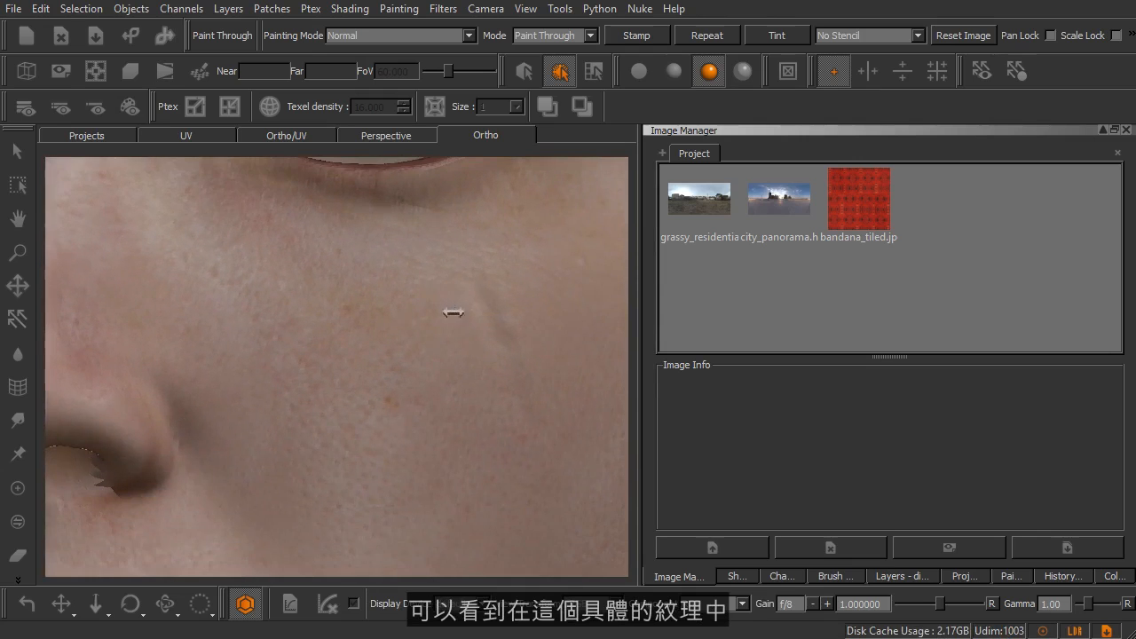
left_click_drag(444, 344, 384, 340, "alt")
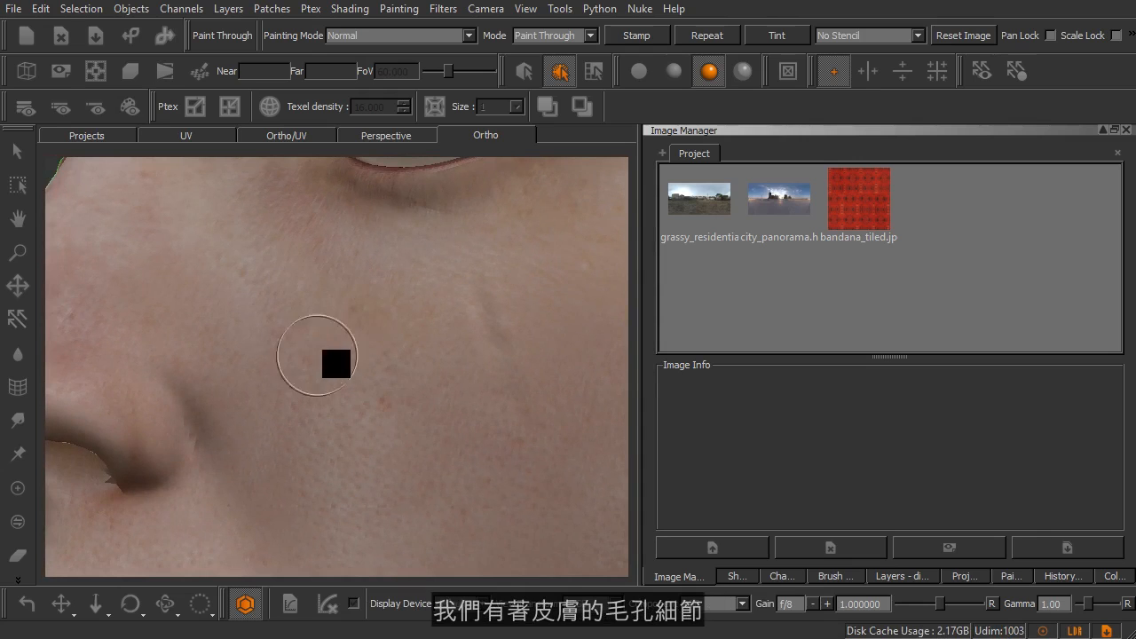
middle_click_drag(342, 337, 390, 448, "alt")
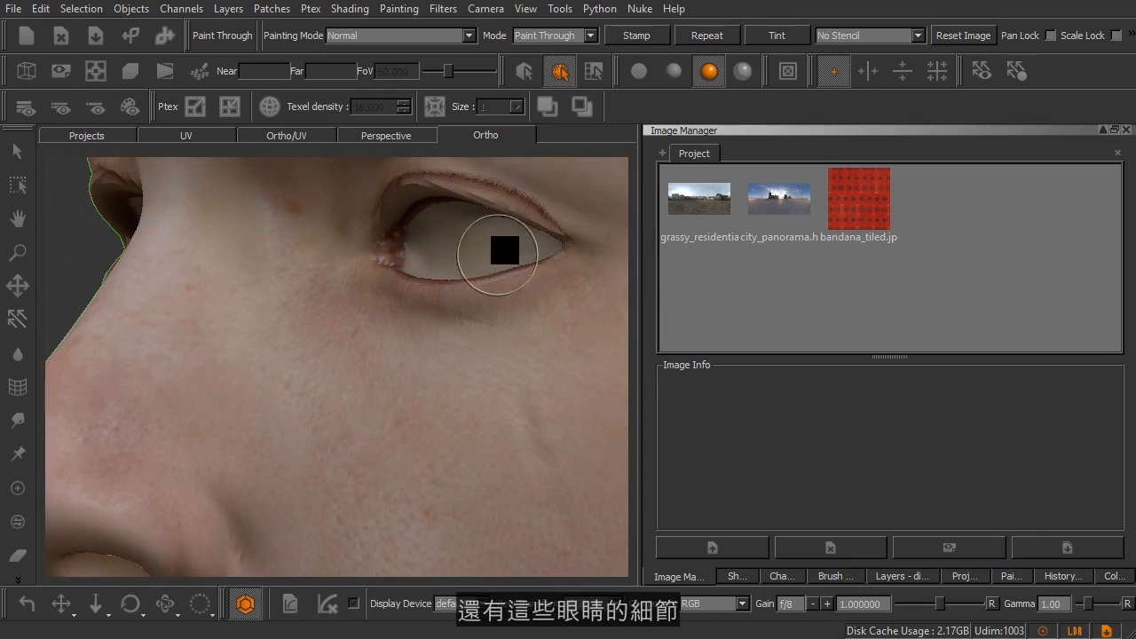
right_click_drag(362, 426, 294, 419, "alt")
middle_click_drag(376, 439, 332, 322, "alt")
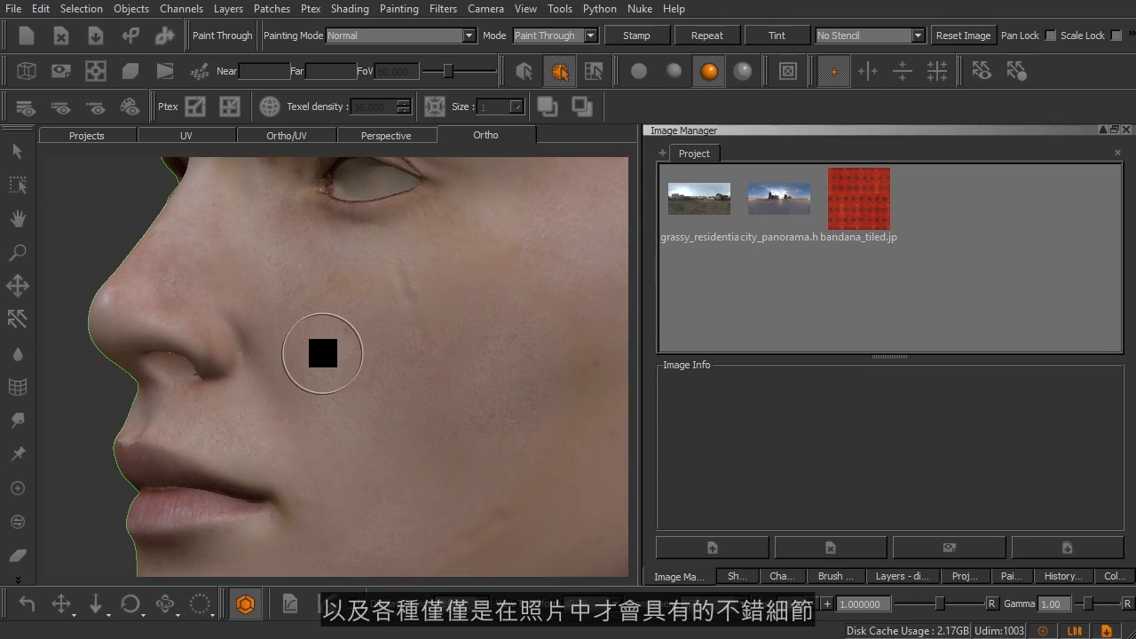
left_click_drag(320, 352, 409, 353, "alt")
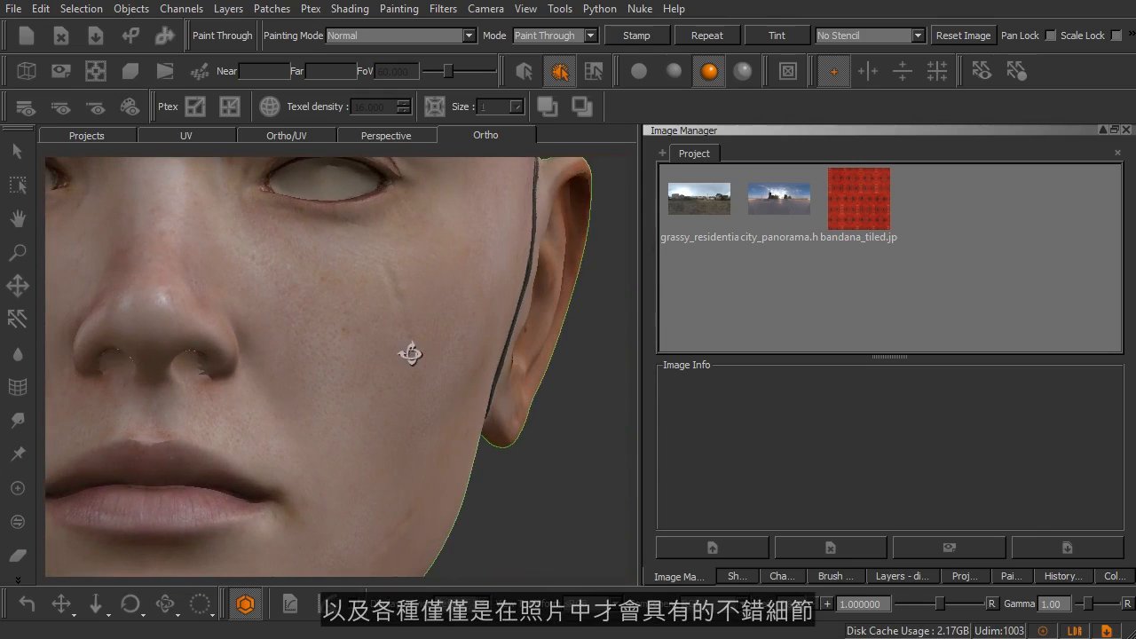
left_click_drag(266, 381, 370, 452, "alt")
right_click_drag(414, 408, 358, 398, "alt")
middle_click_drag(362, 378, 352, 401, "alt")
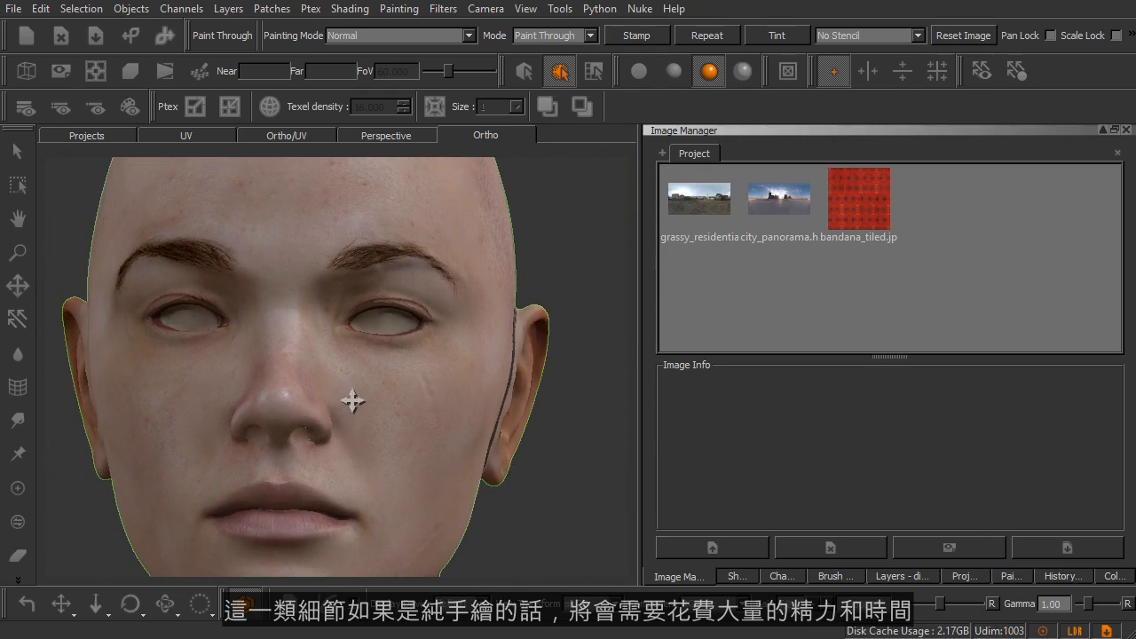
left_click_drag(350, 385, 342, 395, "alt")
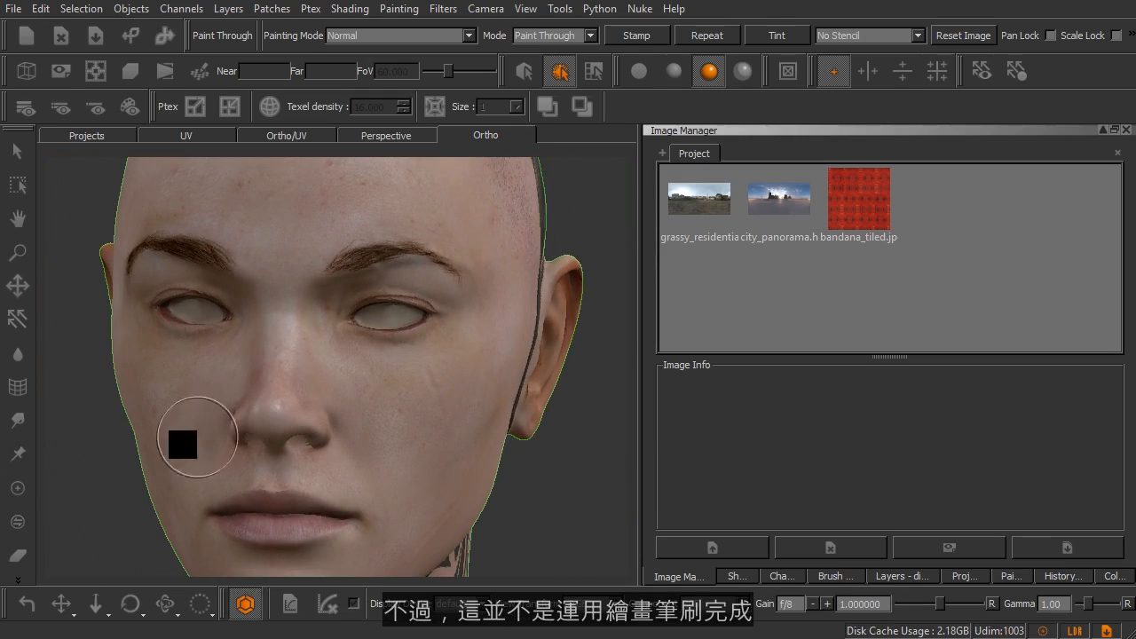
Switch to the Paint tool and back to the Paint Through tool, and show the hidden painting tools.
left_click(17, 554)
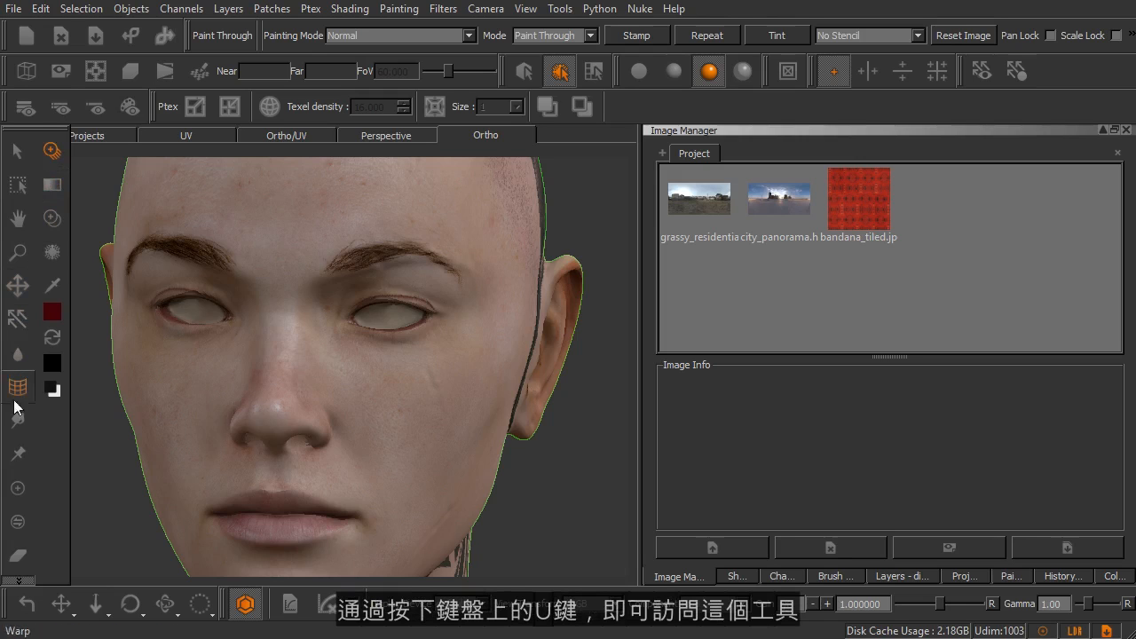
left_click(18, 489)
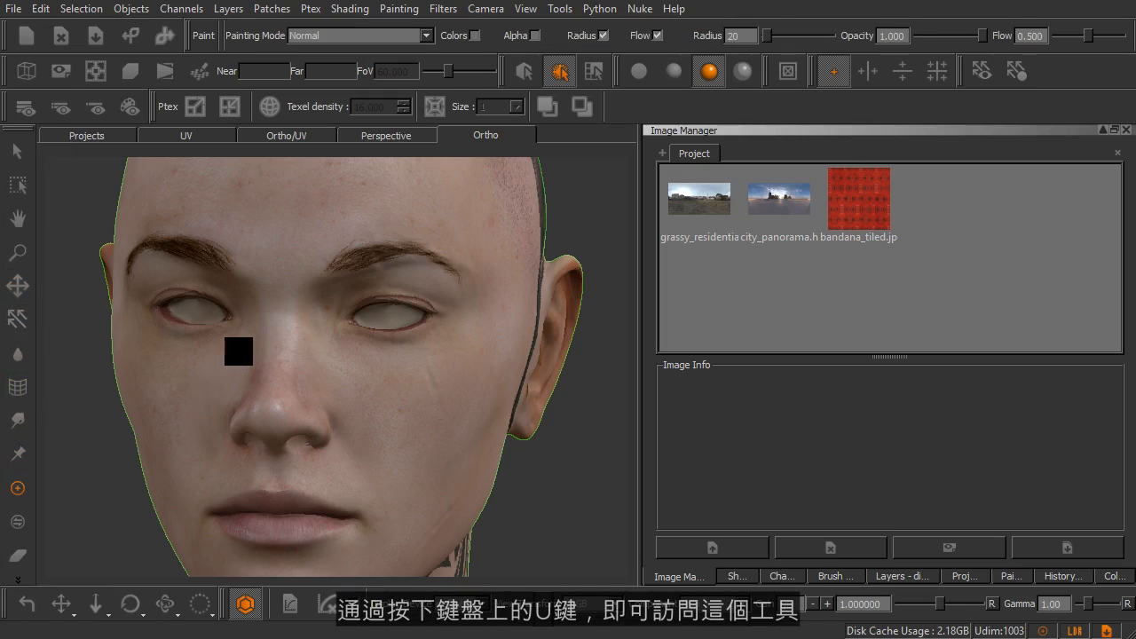
key("u")
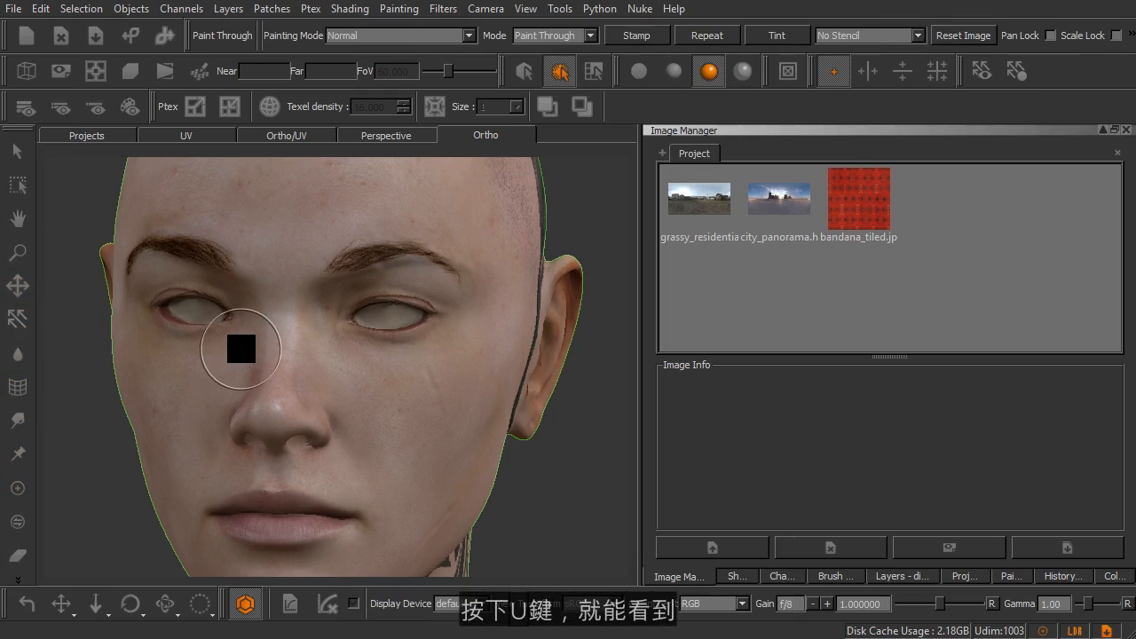
left_click(16, 583)
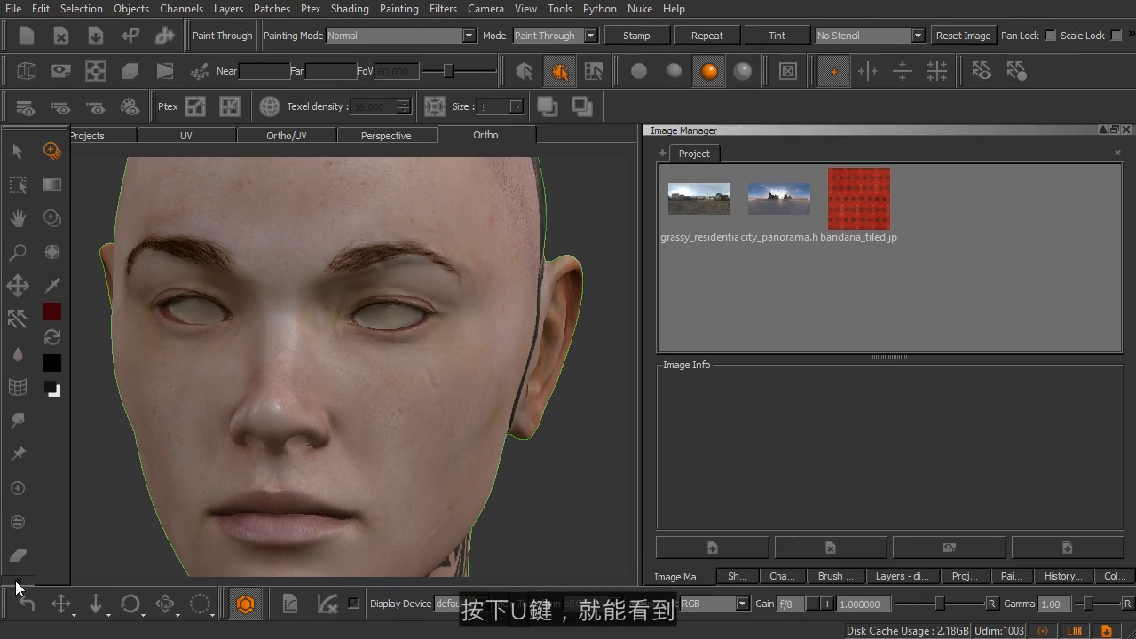
left_click(16, 583)
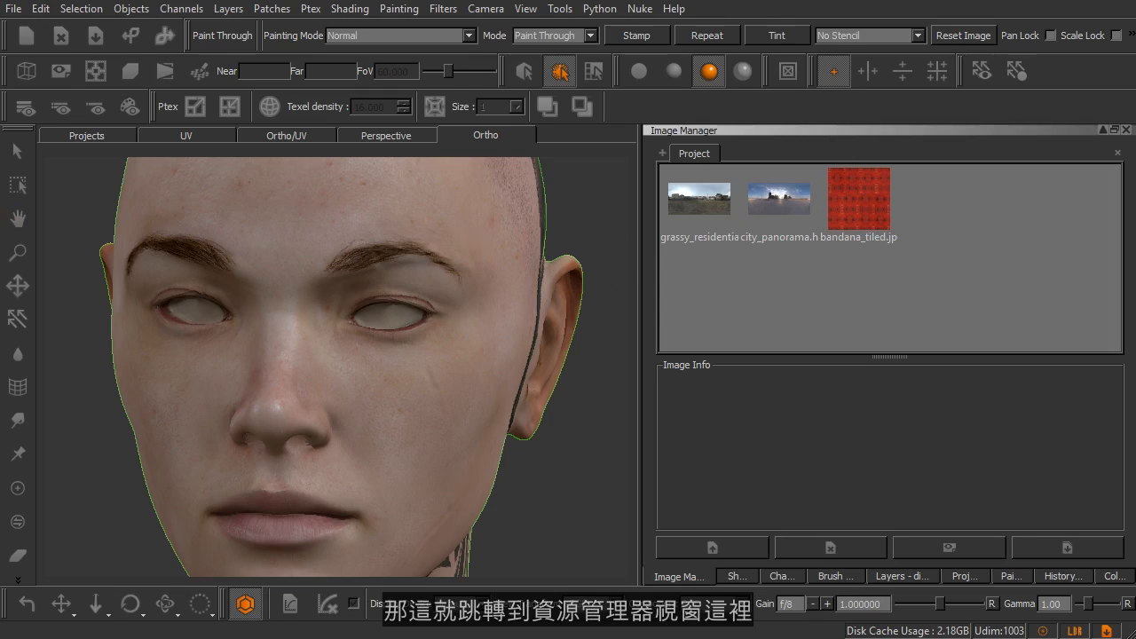
Import earL, earR, face_front, head_left, head_right and head_threeQuarter from the Images folder into the project's Image Manager.
left_click_drag(0, 126, 404, 163)
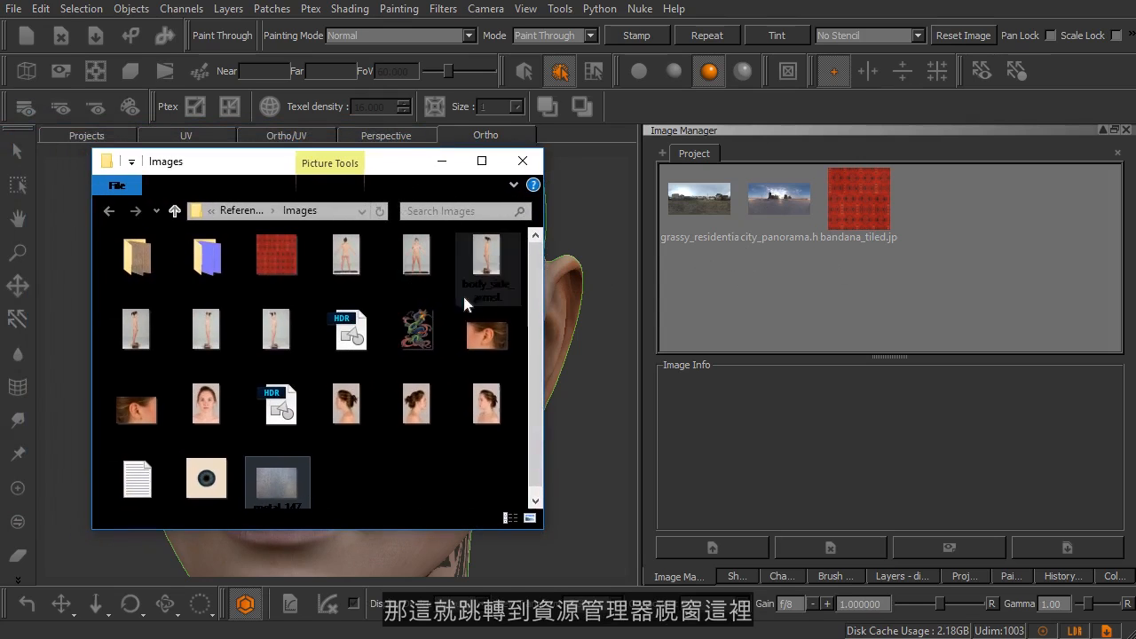
left_click(495, 346)
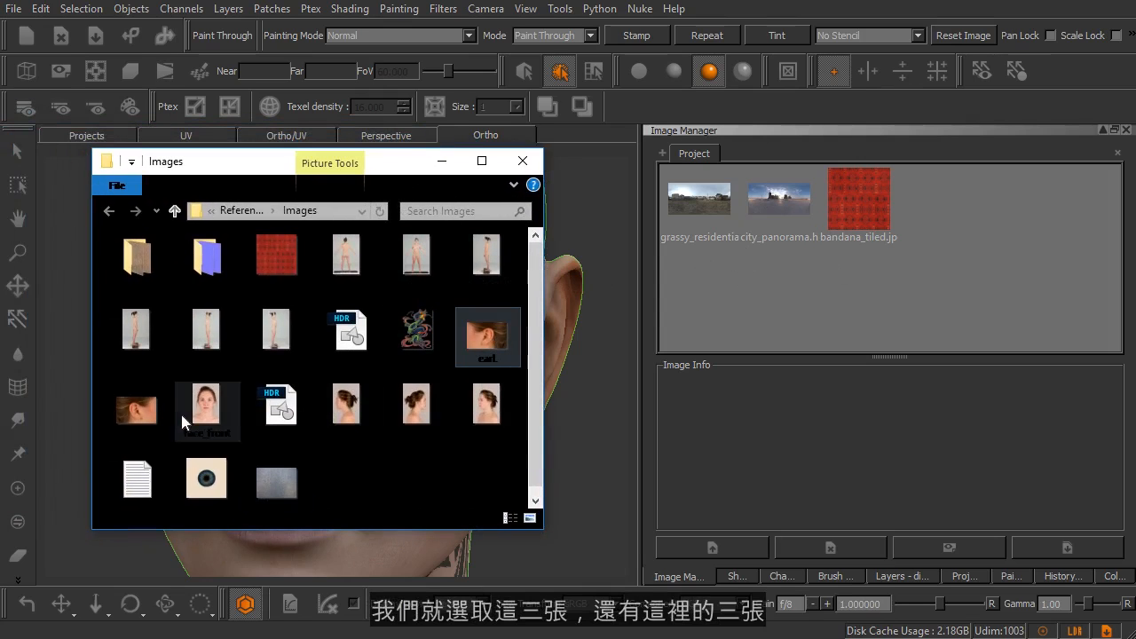
left_click(210, 431, "shift")
left_click(342, 409, "ctrl")
left_click(415, 408, "ctrl")
left_click(467, 409, "ctrl")
left_click_drag(501, 332, 722, 296)
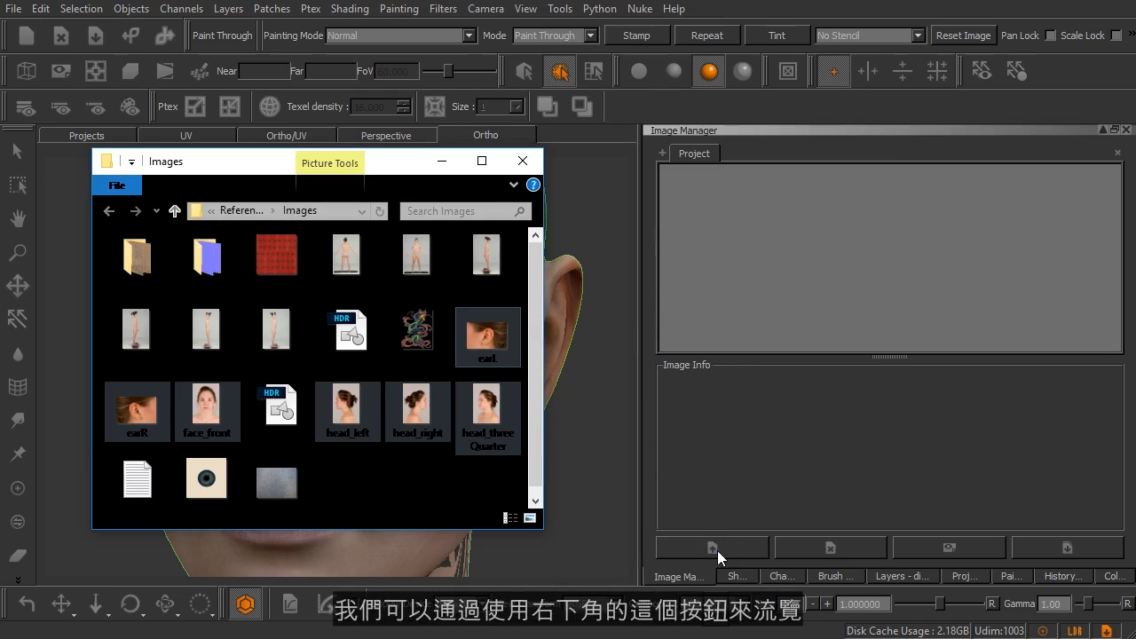
left_click_drag(382, 170, 0, 103)
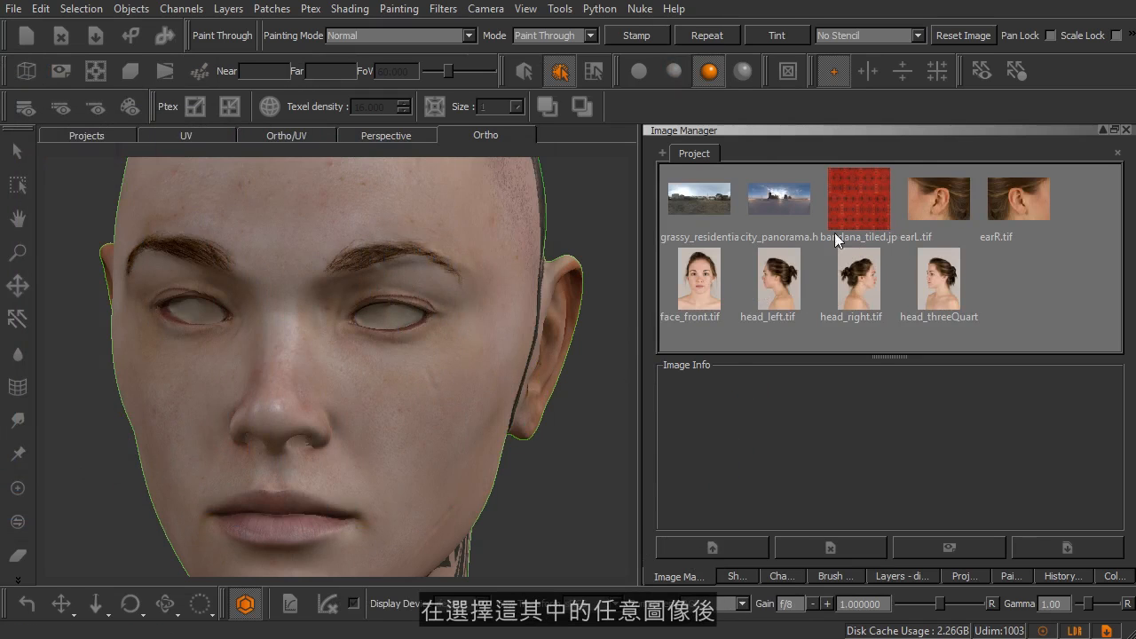
Review the image information of face_front.tif, the grassy residential HDR and the bandana_tiled image.
left_click(710, 265)
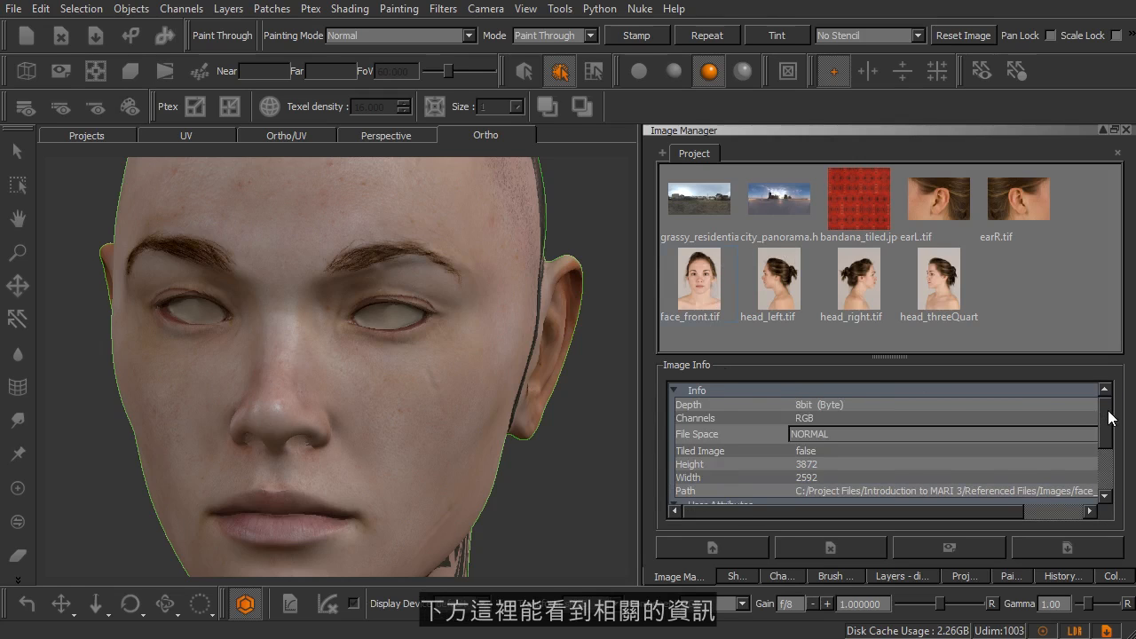
scroll(1056, 455, "down", 2)
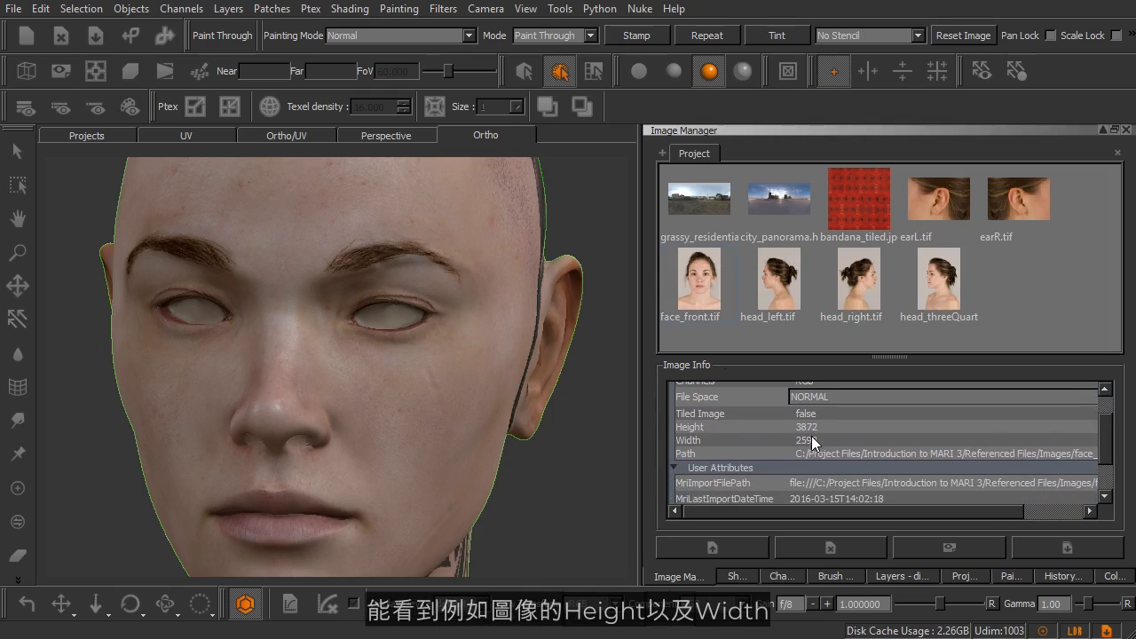
scroll(992, 482, "down", 3)
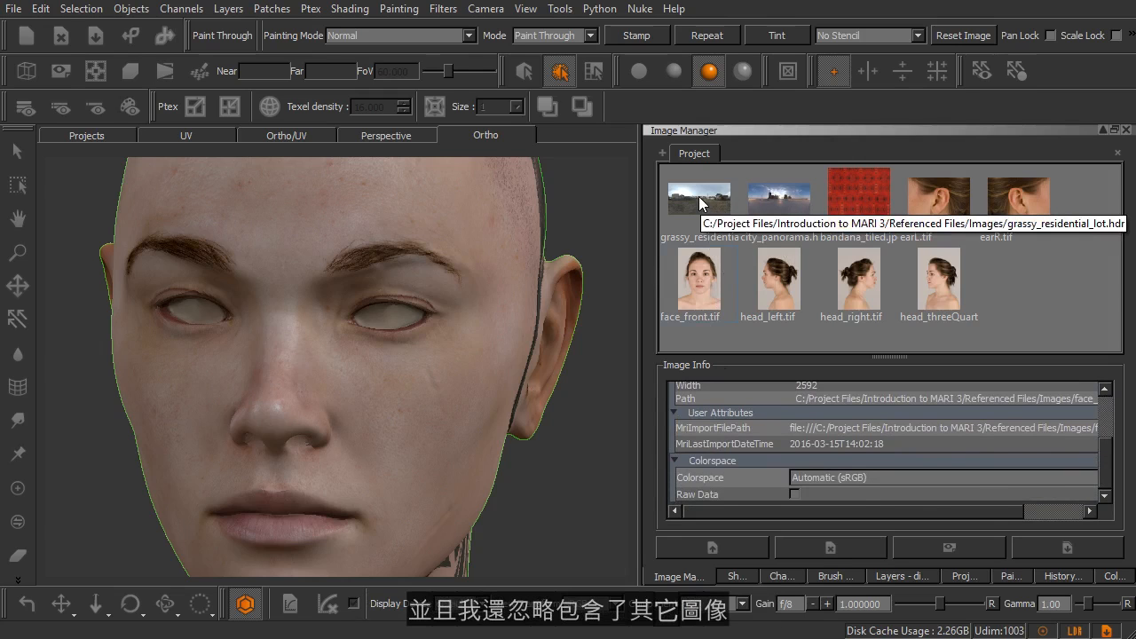
left_click(699, 196)
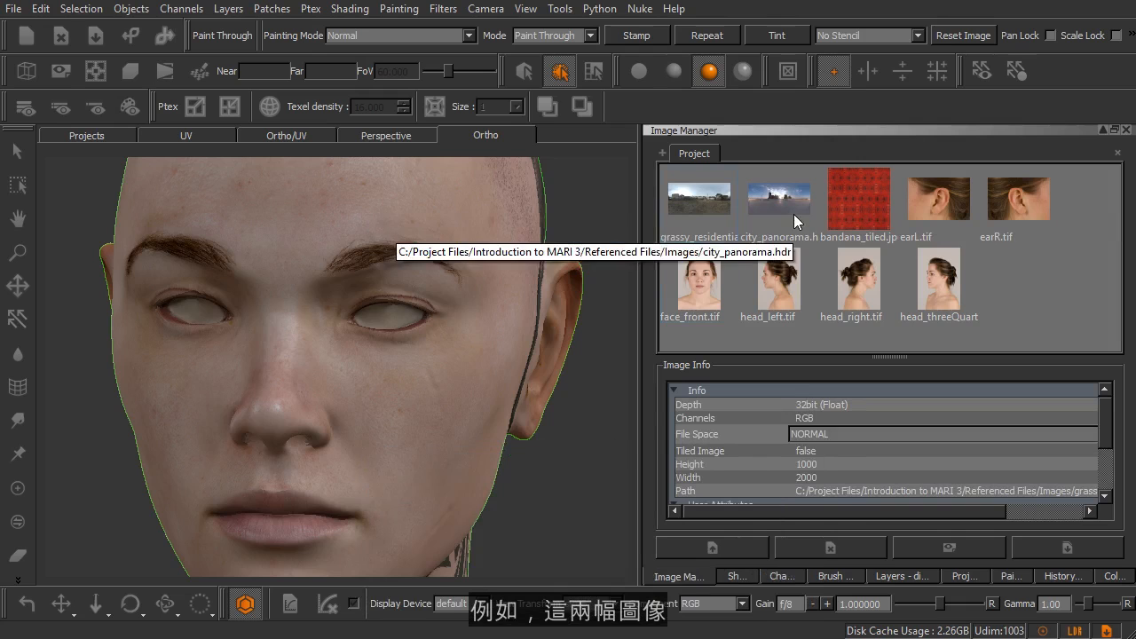
left_click(849, 200)
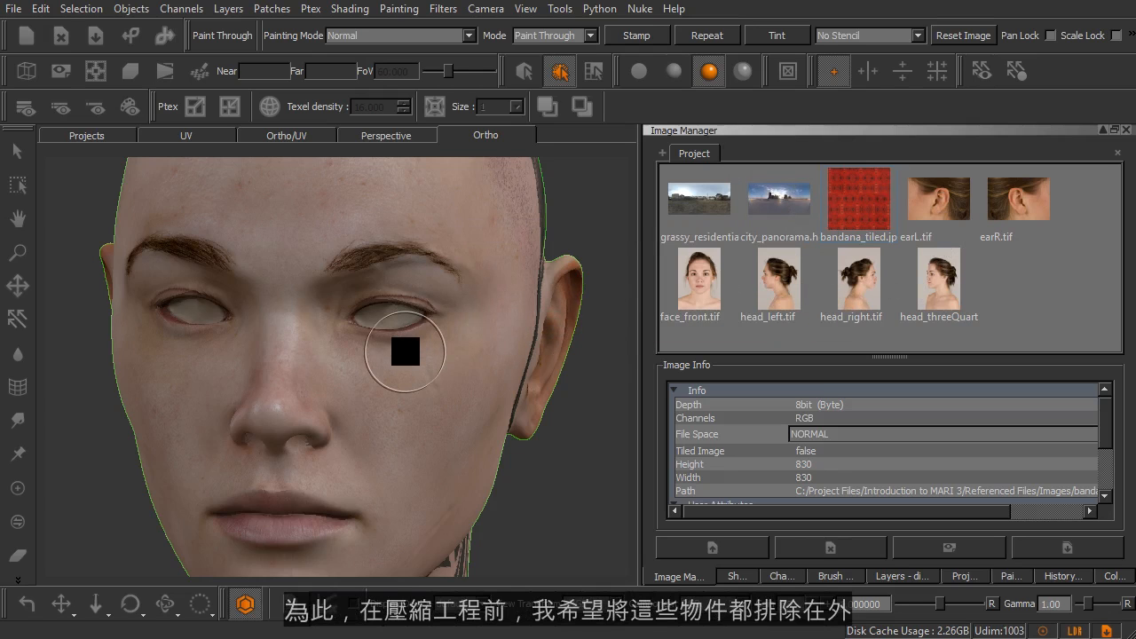
Open face_front.tif for viewing and crop the area around the nose and mouth into a separate image.
double_click(700, 289)
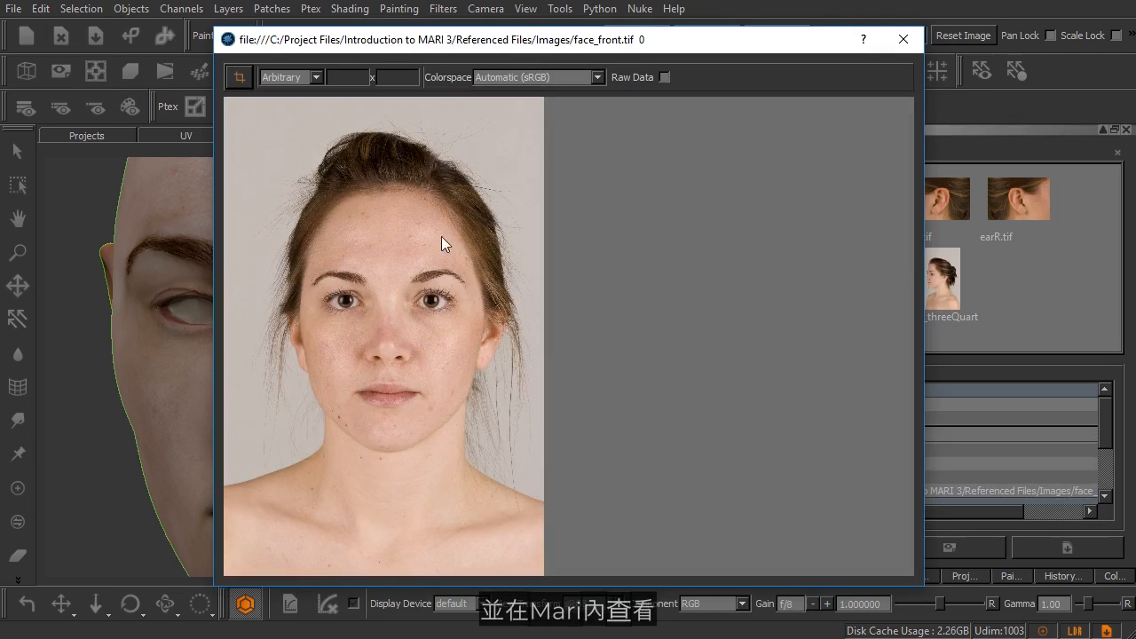
scroll(375, 253, "up", 5)
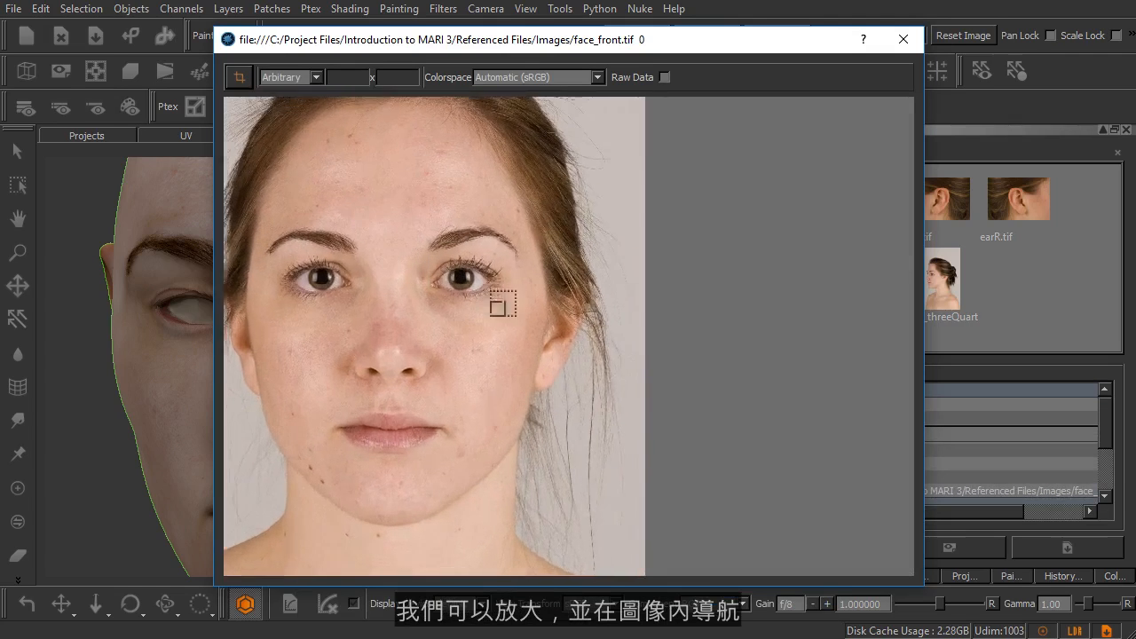
scroll(598, 287, "up", 4)
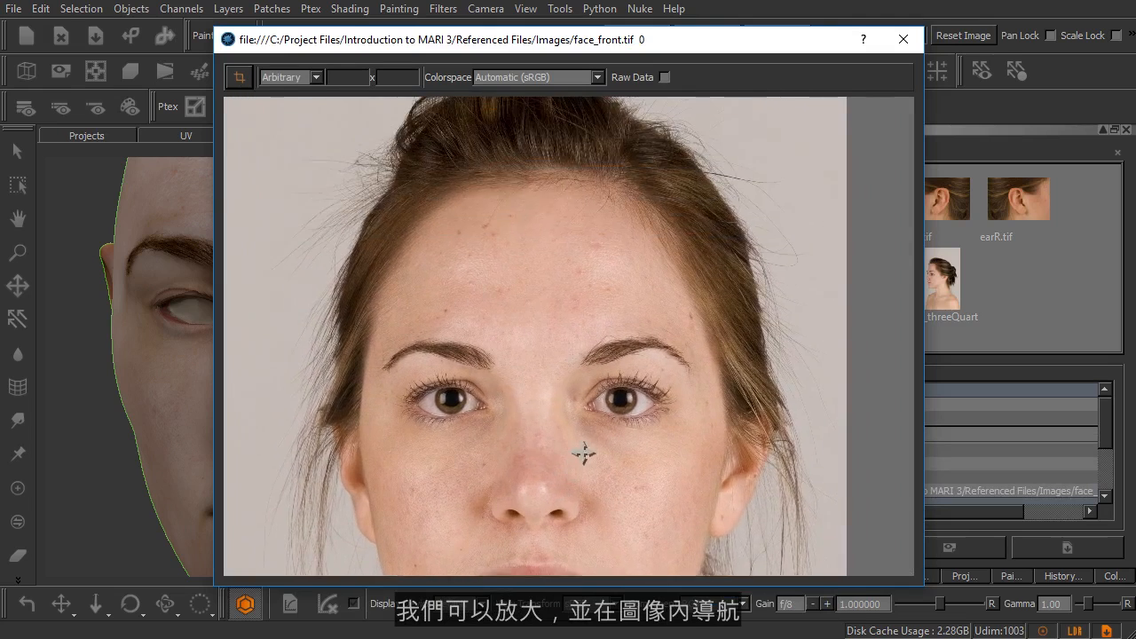
right_click_drag(583, 455, 541, 365, "alt")
mouse_move(459, 257)
right_mouse_down("alt")
mouse_move(507, 275)
mouse_move(469, 269)
right_mouse_up("alt")
middle_click_drag(496, 289, 526, 271)
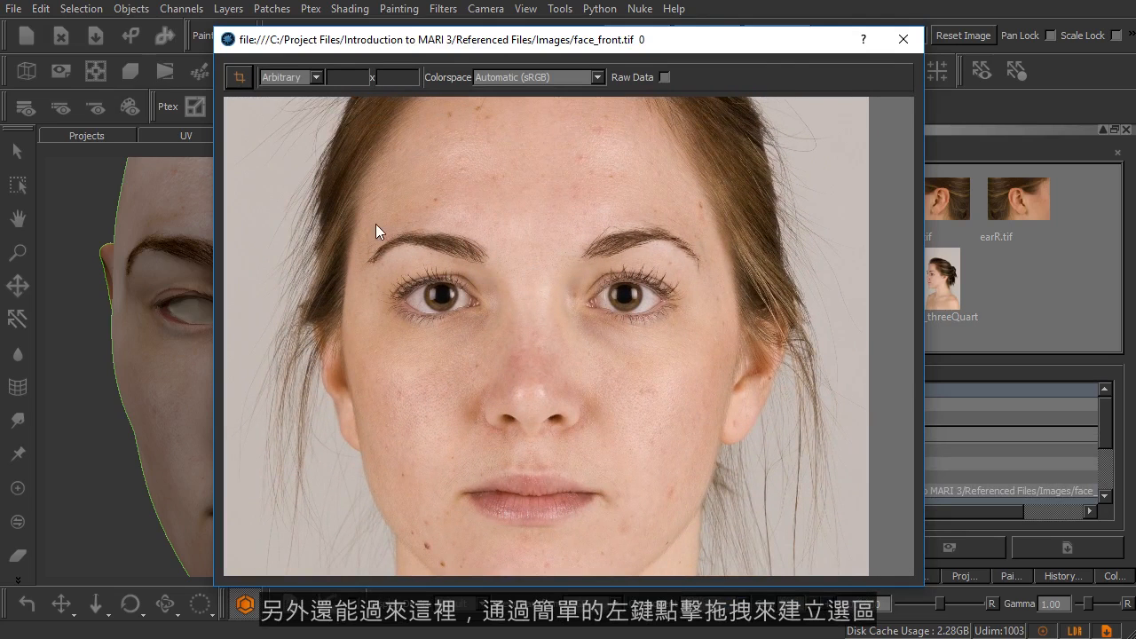
left_click_drag(368, 219, 695, 519)
left_click_drag(444, 328, 620, 542)
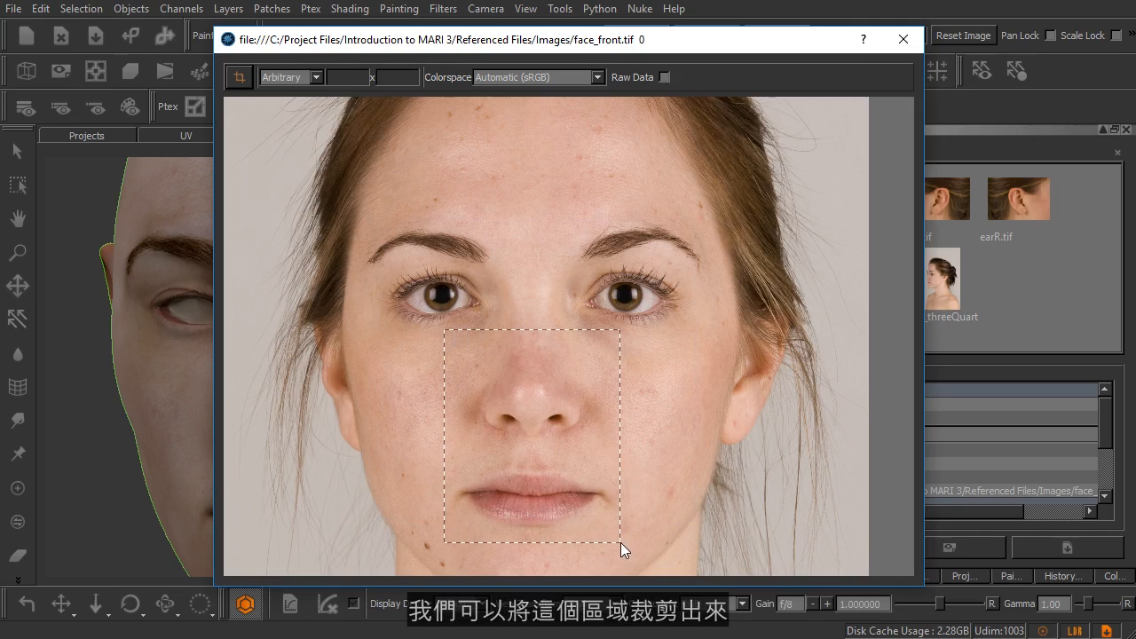
left_click(239, 77)
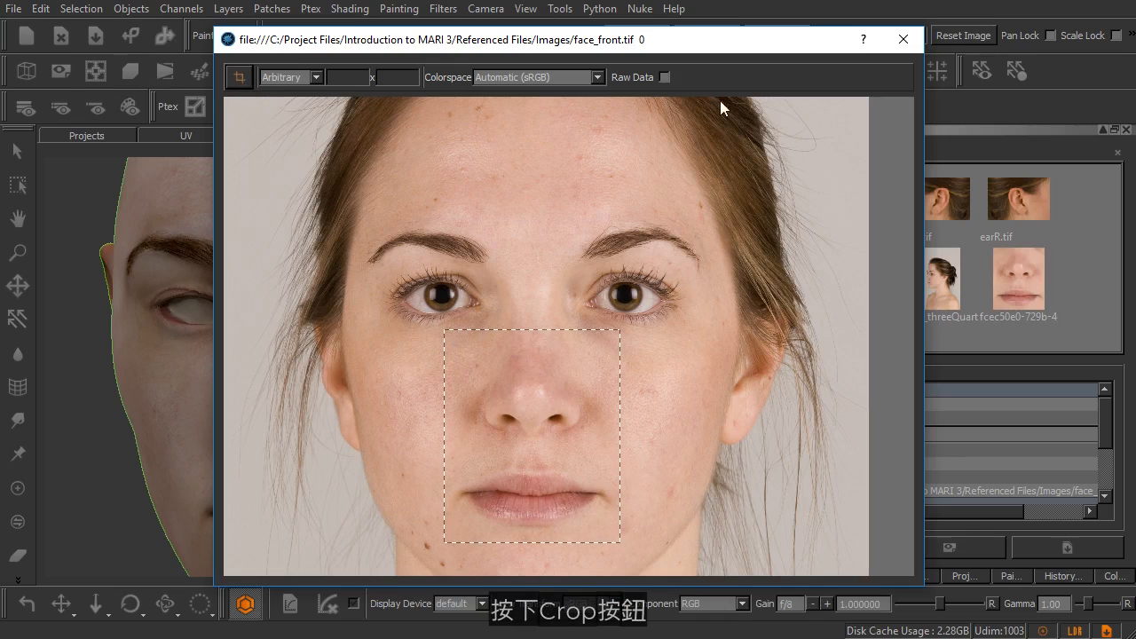
left_click(903, 39)
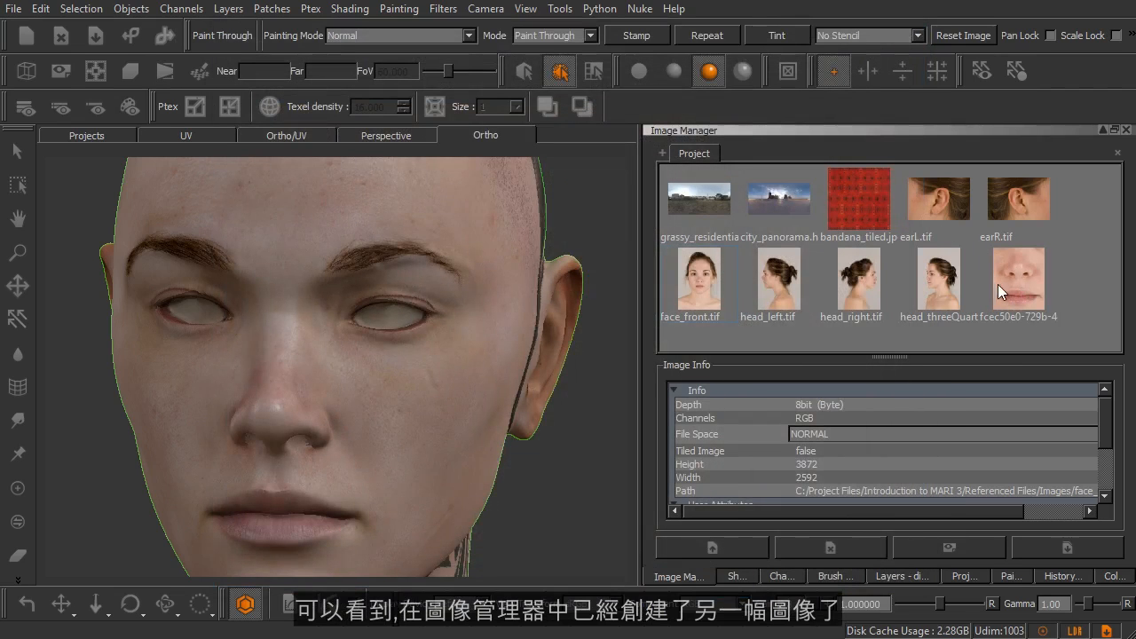
Check the cropped nose-and-mouth image at full view and remove it from the Image Manager.
double_click(1002, 283)
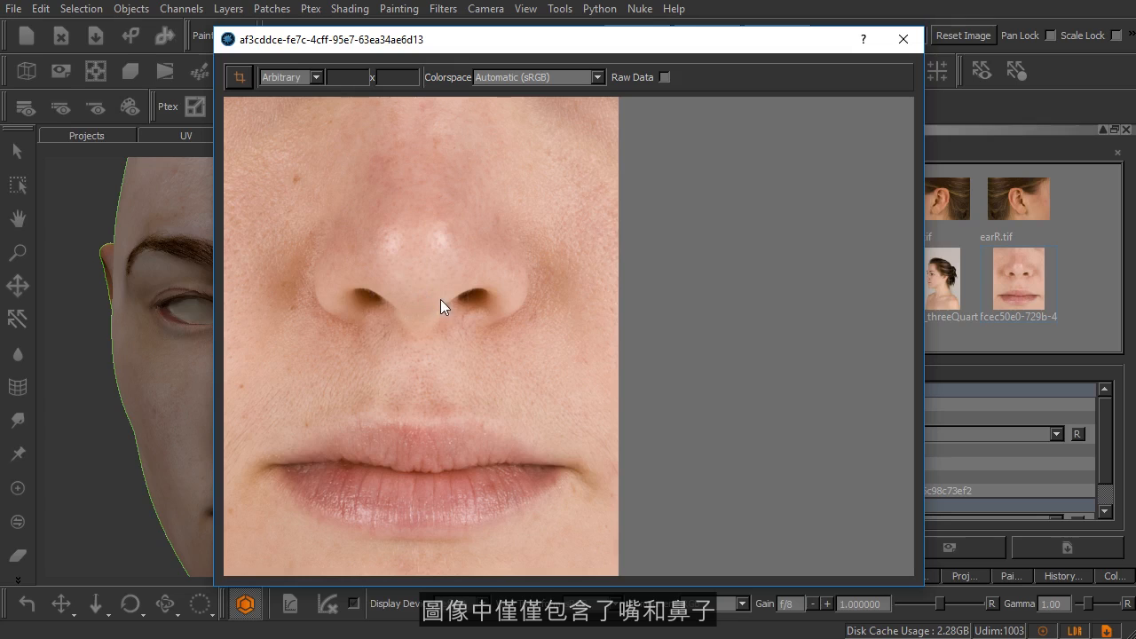
left_click(902, 39)
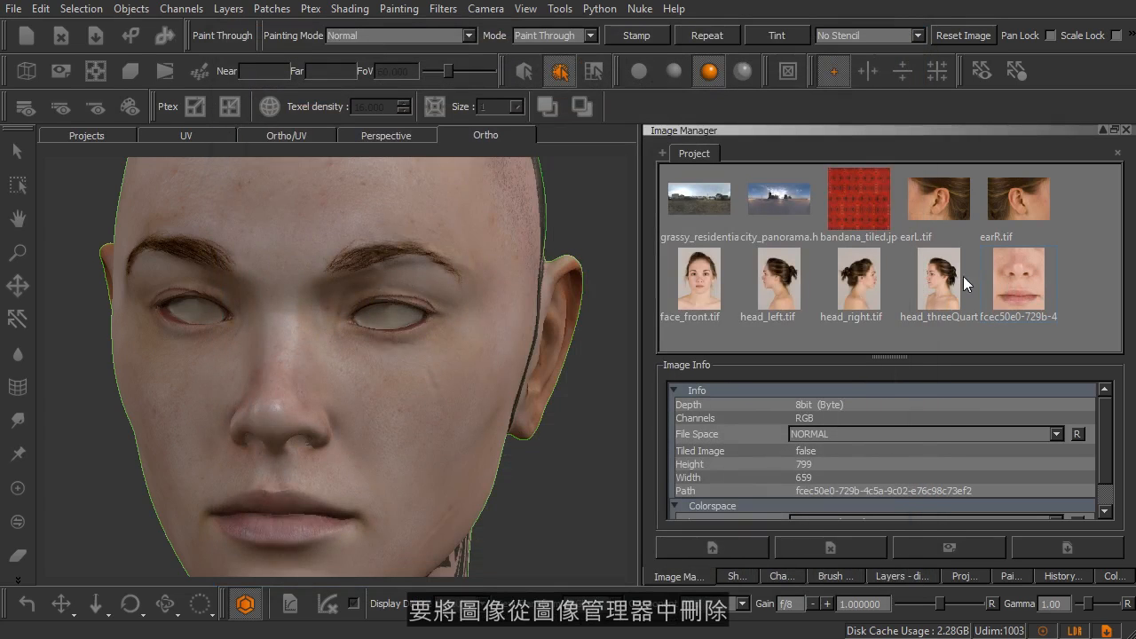
left_click(960, 277)
left_click(1022, 276)
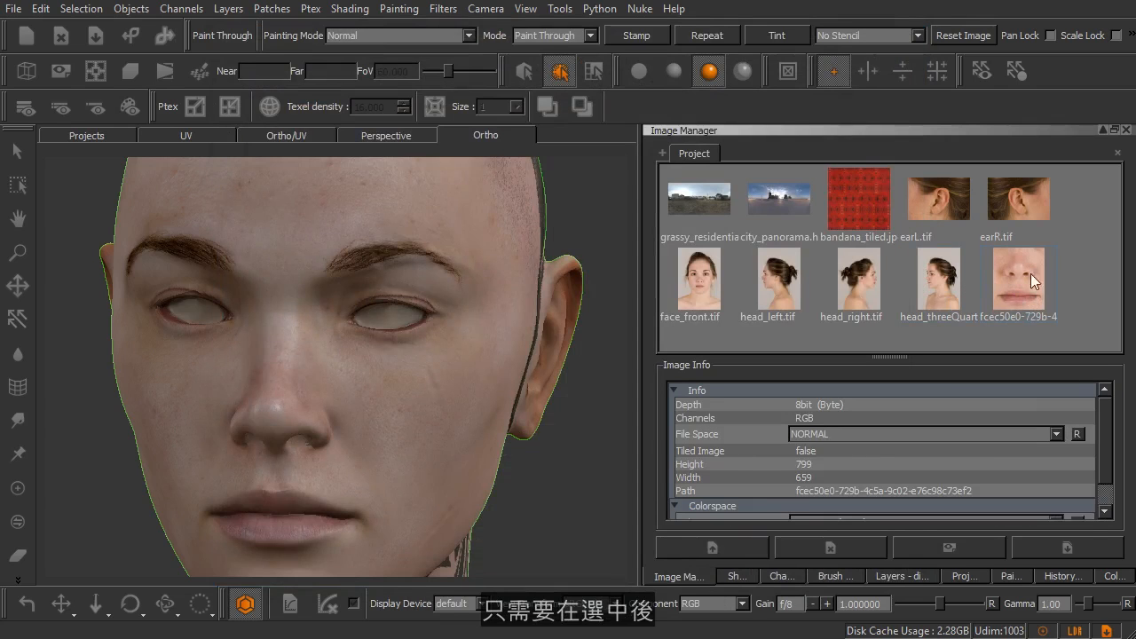
left_click(832, 544)
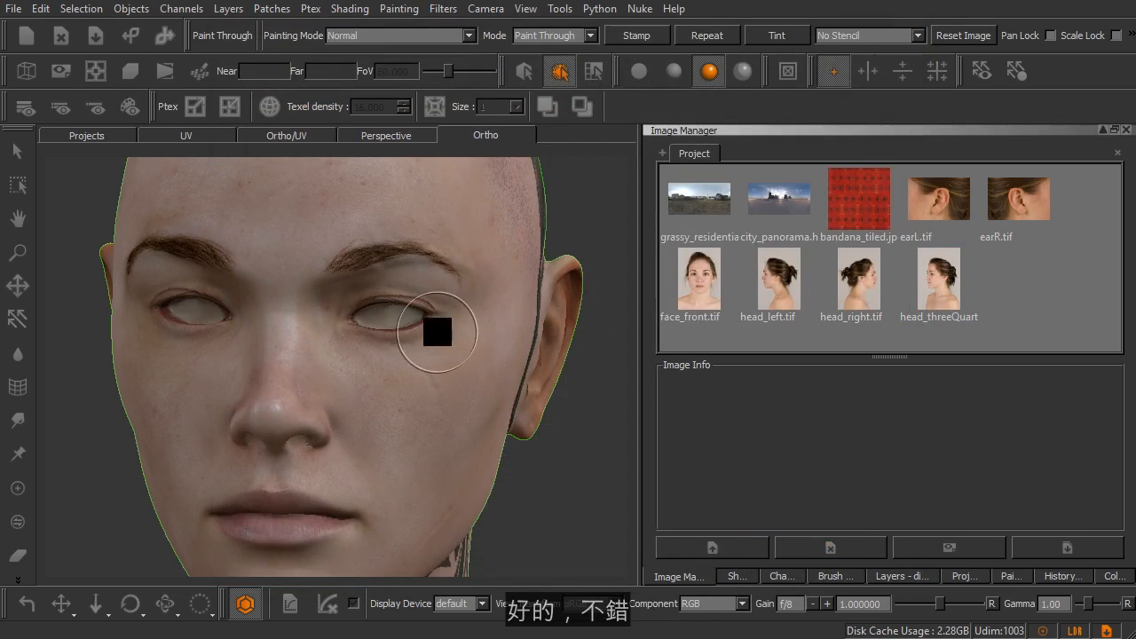
left_click_drag(431, 329, 383, 337, "alt")
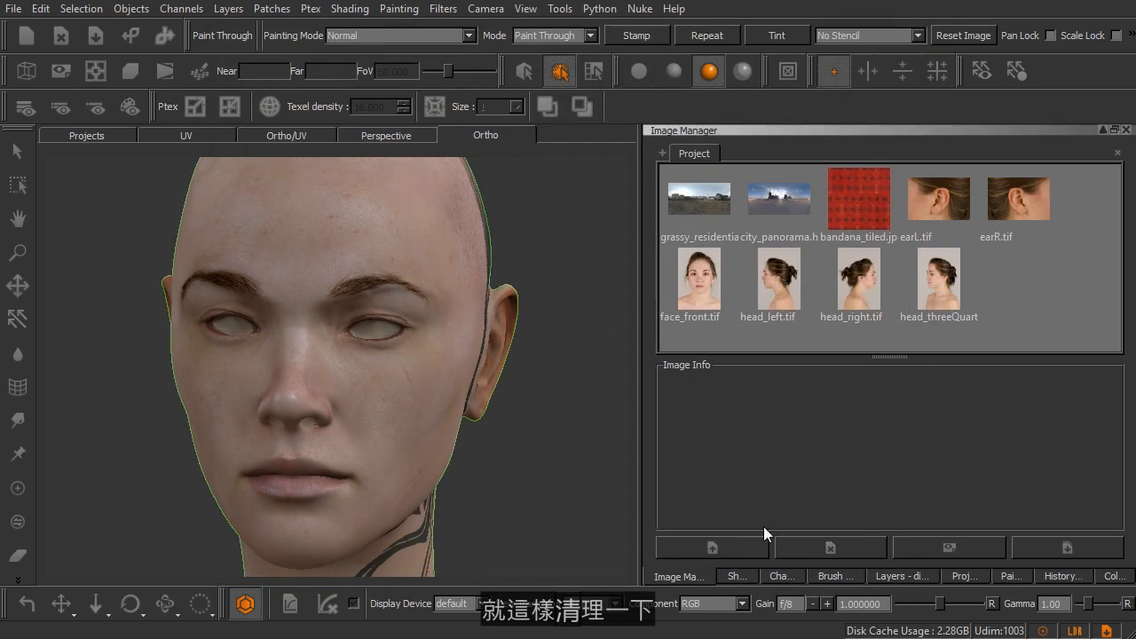
Show the demo layer in the skin group and turn the head to face straight forward.
left_click(886, 577)
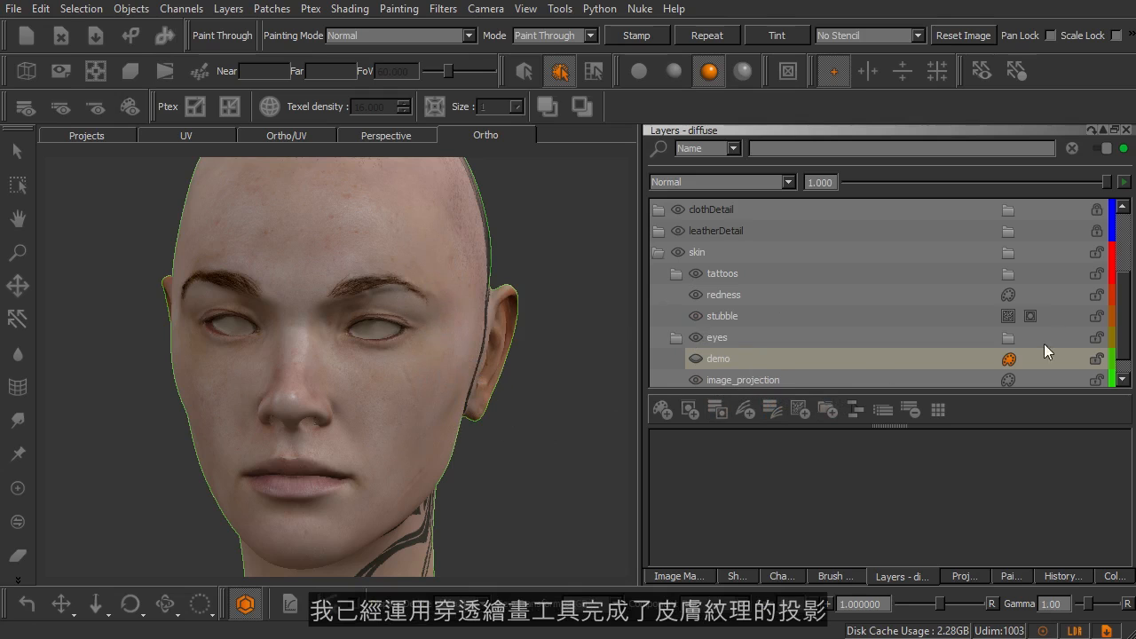
left_click_drag(1123, 325, 1126, 346)
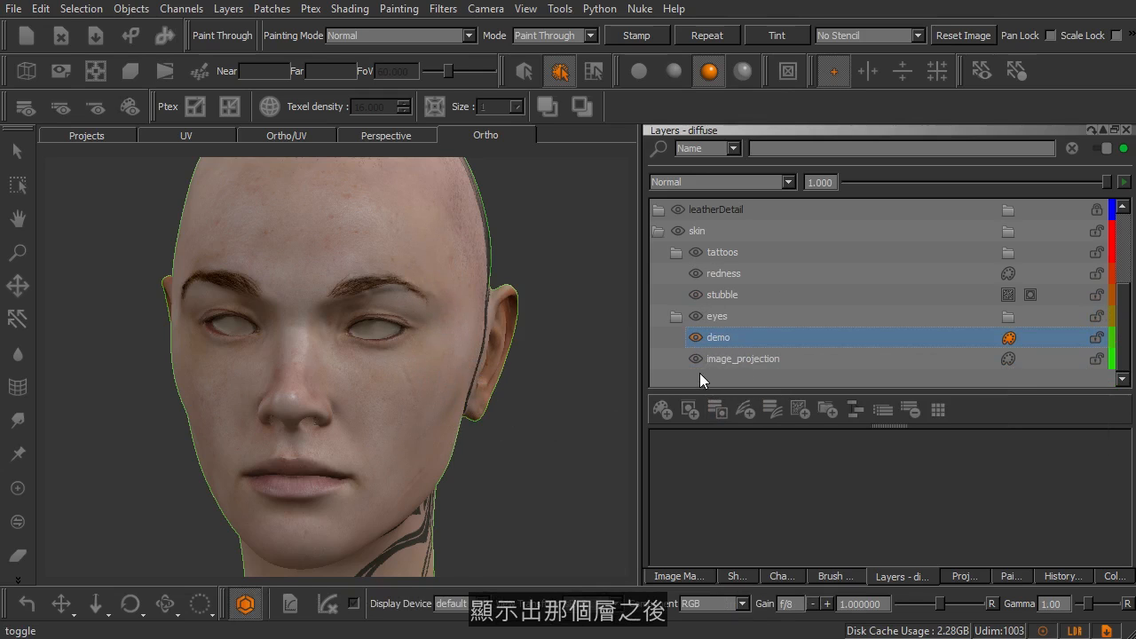
left_click(505, 339)
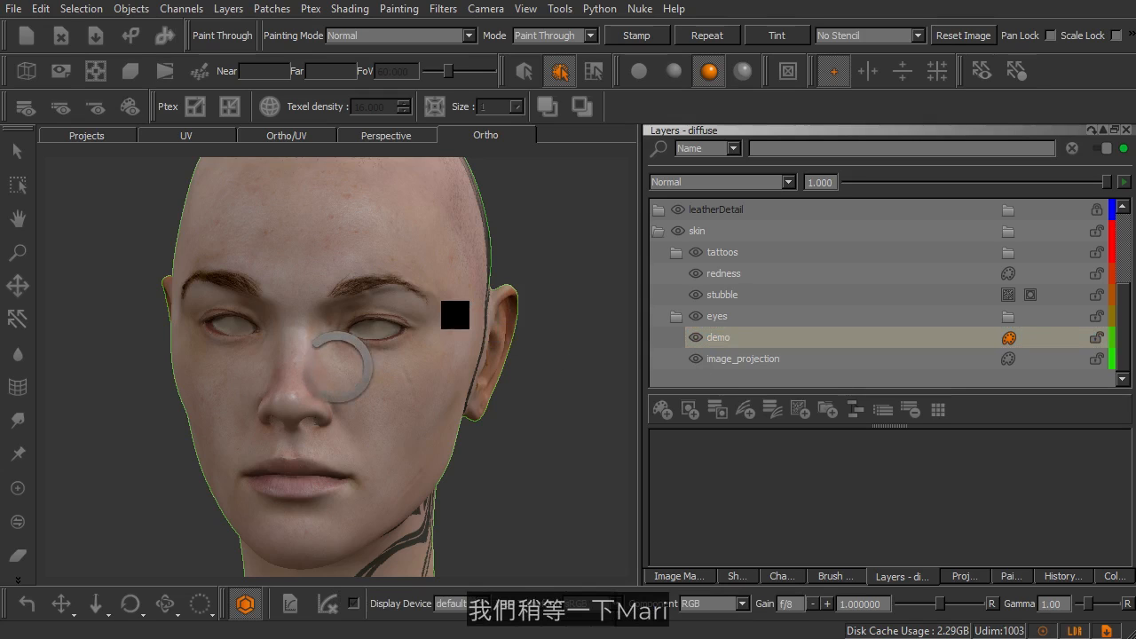
mouse_move(404, 384)
left_mouse_down("alt")
mouse_move(339, 381)
mouse_move(441, 380)
mouse_move(411, 360)
left_mouse_up("alt")
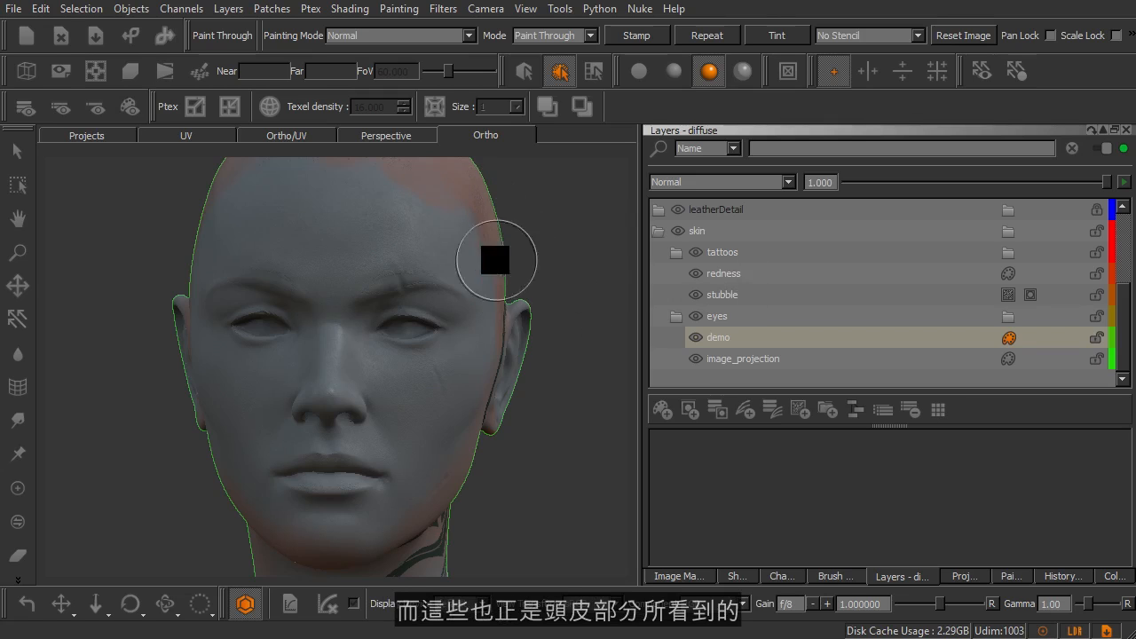
left_click_drag(388, 406, 426, 372, "alt")
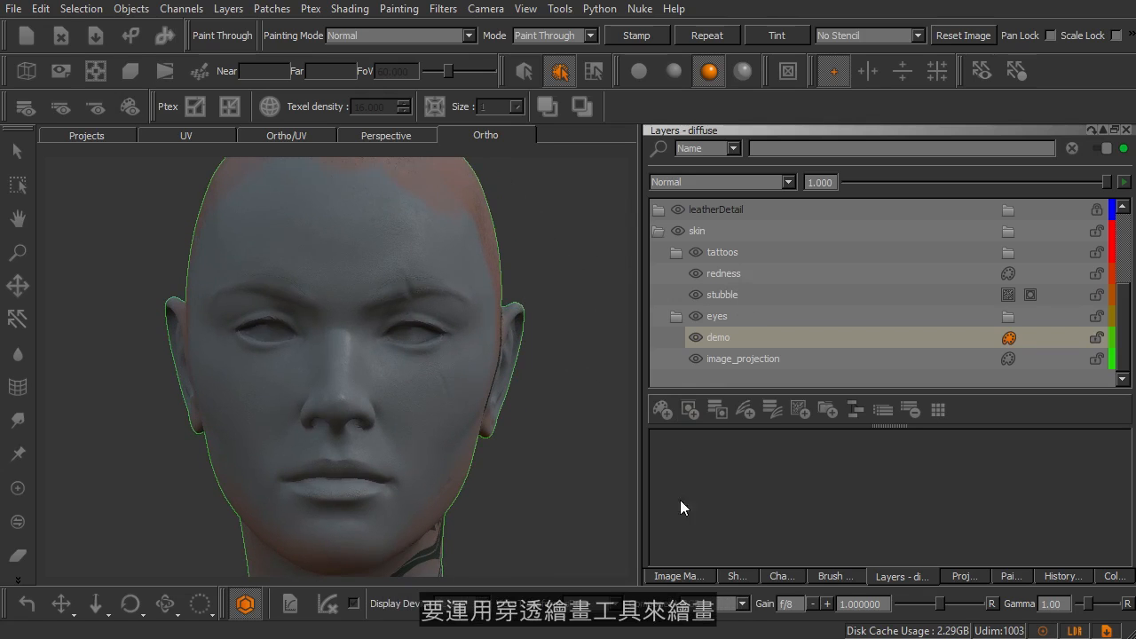
Load face_front.tif from the project's reference images into the Paint Through tool over the head.
left_click(672, 574)
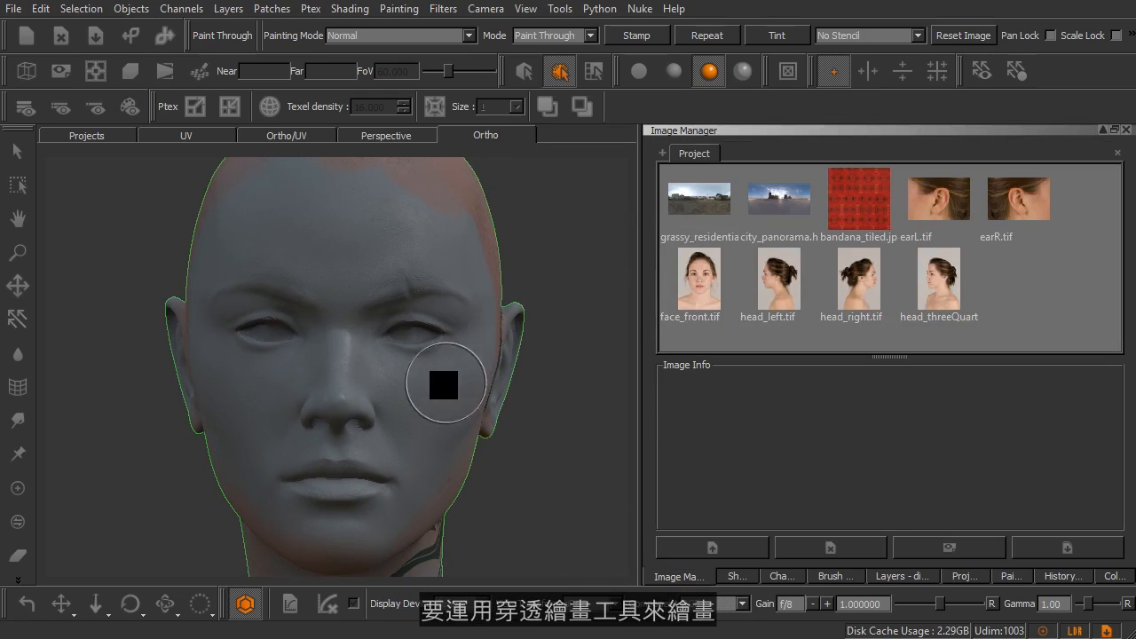
key("p")
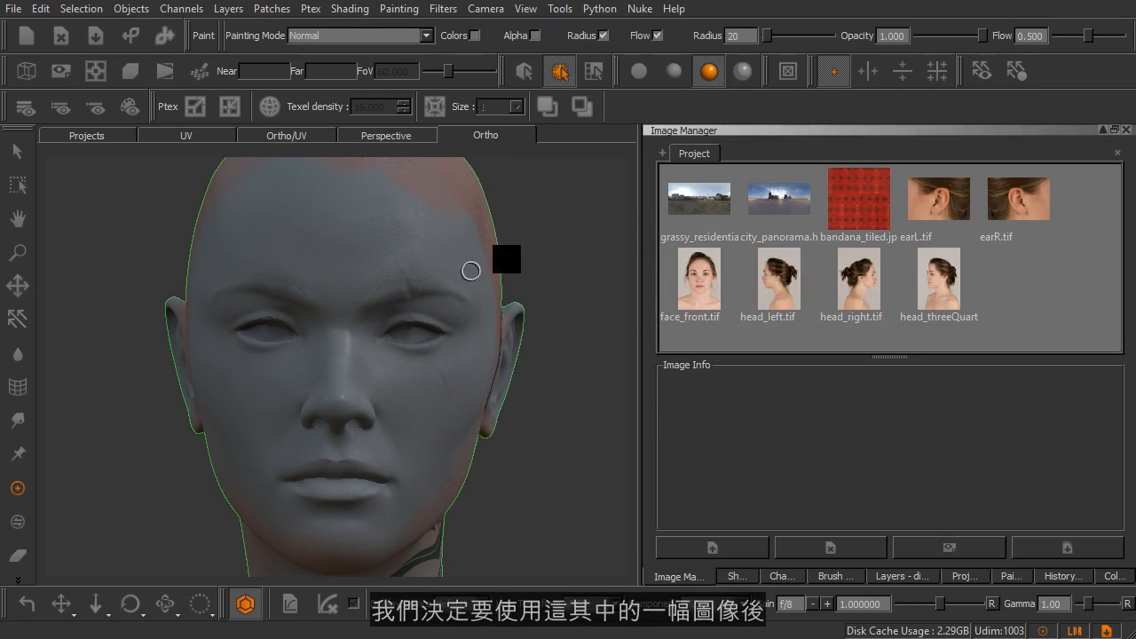
left_click(696, 275)
mouse_move(696, 274)
left_mouse_down()
mouse_move(704, 335)
mouse_move(403, 271)
mouse_move(376, 310)
left_mouse_up()
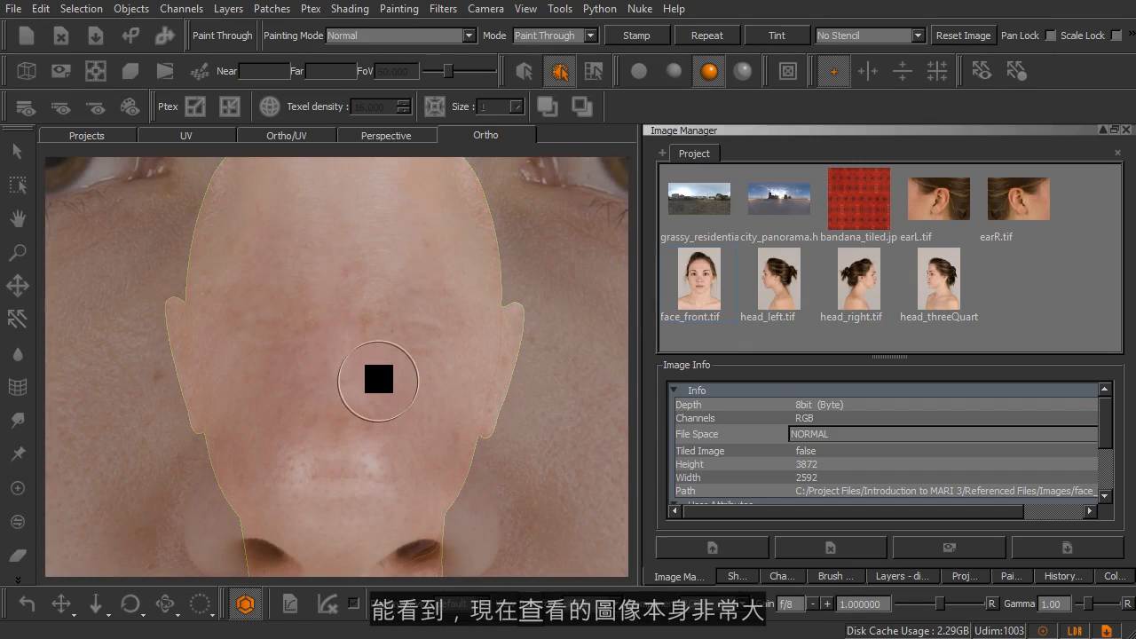
left_click_drag(658, 287, 378, 332)
Scale down and move the face_front image so its face roughly fits the head model's outline.
mouse_move(281, 317)
left_mouse_down()
mouse_move(360, 332)
mouse_move(327, 365)
mouse_move(279, 299)
mouse_move(315, 368)
mouse_move(353, 251)
mouse_move(538, 279)
mouse_move(318, 325)
mouse_move(329, 329)
mouse_move(299, 410)
mouse_move(254, 414)
mouse_move(216, 443)
mouse_move(365, 439)
mouse_move(400, 316)
mouse_move(302, 274)
mouse_move(375, 358)
mouse_move(327, 334)
mouse_move(340, 343)
left_mouse_up()
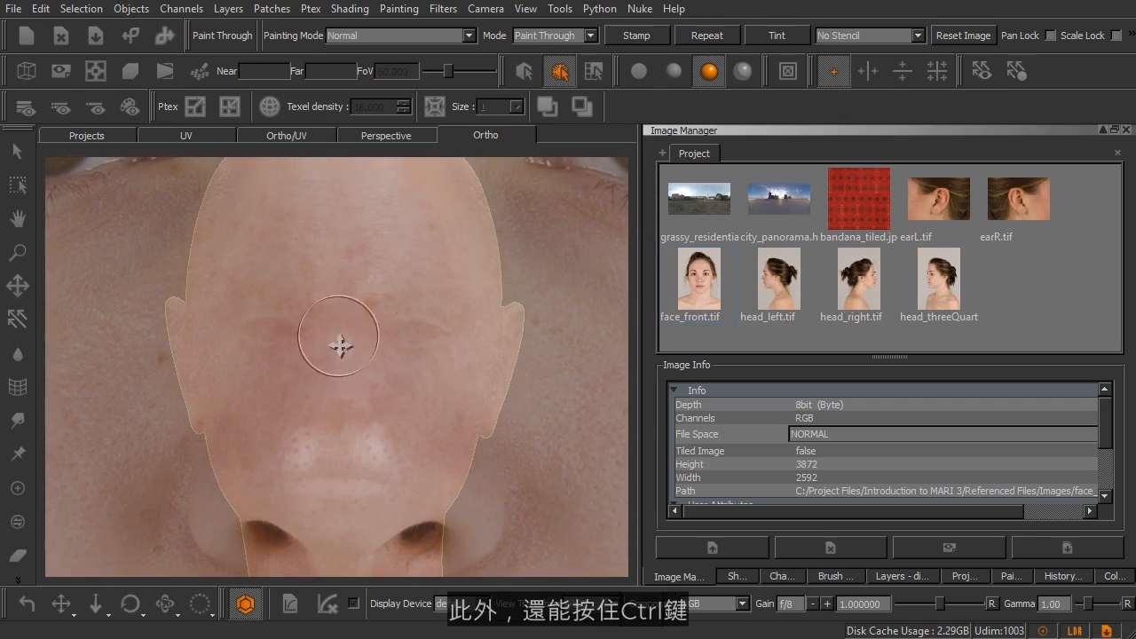
mouse_move(449, 386)
left_mouse_down("ctrl")
mouse_move(506, 385)
mouse_move(518, 275)
mouse_move(489, 233)
mouse_move(433, 406)
mouse_move(345, 449)
mouse_move(466, 424)
mouse_move(471, 410)
mouse_move(461, 424)
left_mouse_up("ctrl")
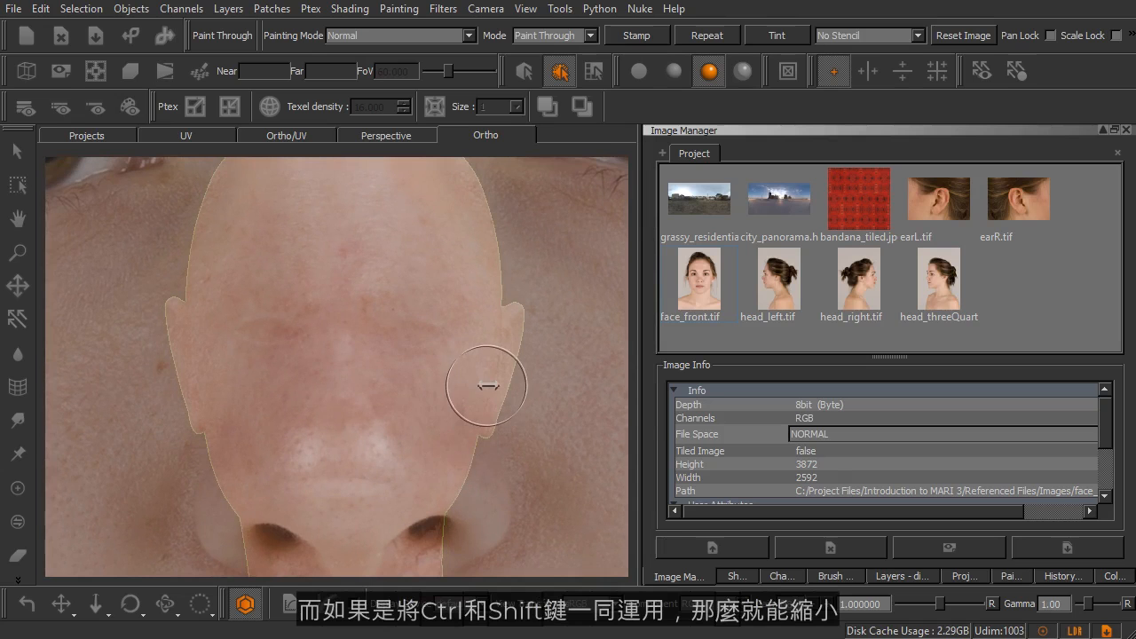
left_click_drag(462, 385, 241, 356, "ctrl+shift")
mouse_move(405, 348)
left_mouse_down("ctrl+shift")
mouse_move(228, 330)
mouse_move(520, 355)
mouse_move(418, 376)
mouse_move(355, 364)
mouse_move(405, 363)
left_mouse_up("ctrl+shift")
mouse_move(463, 392)
left_mouse_down("ctrl+shift")
mouse_move(439, 388)
mouse_move(452, 392)
mouse_move(367, 441)
mouse_move(446, 400)
mouse_move(439, 369)
mouse_move(441, 397)
mouse_move(408, 394)
left_mouse_up("ctrl+shift")
mouse_move(448, 395)
left_mouse_down("ctrl+shift")
mouse_move(408, 393)
mouse_move(434, 416)
mouse_move(411, 416)
mouse_move(418, 395)
mouse_move(405, 395)
left_mouse_up("ctrl+shift")
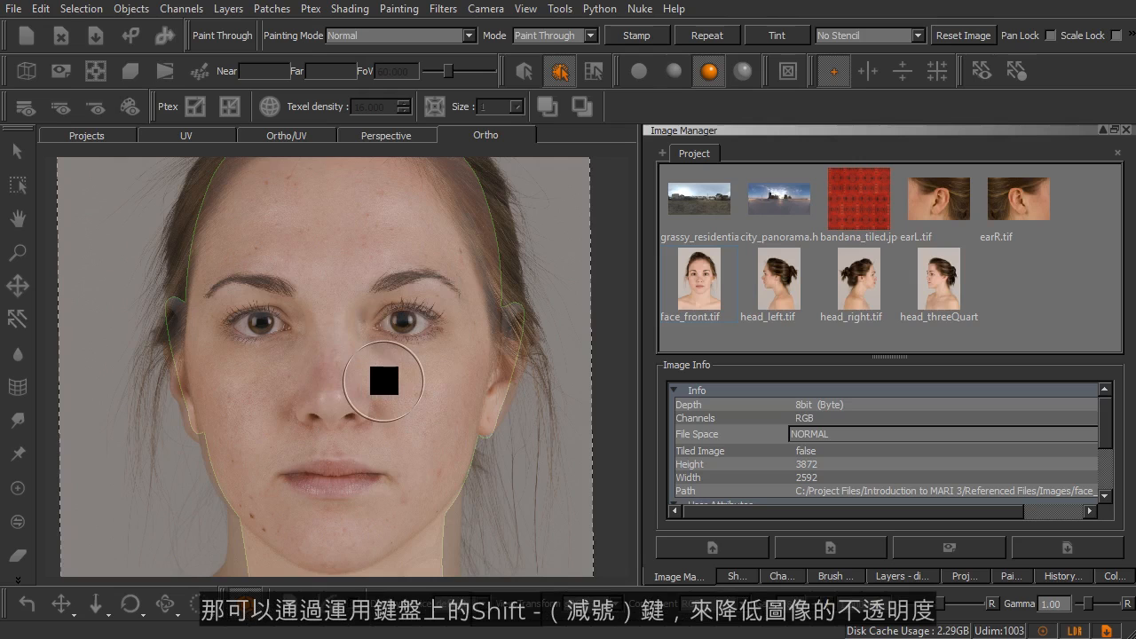
Lower the projected image's opacity and fine-tune its position, rotation and size to match the model's eyes, nose and mouth.
key("shift+minus")
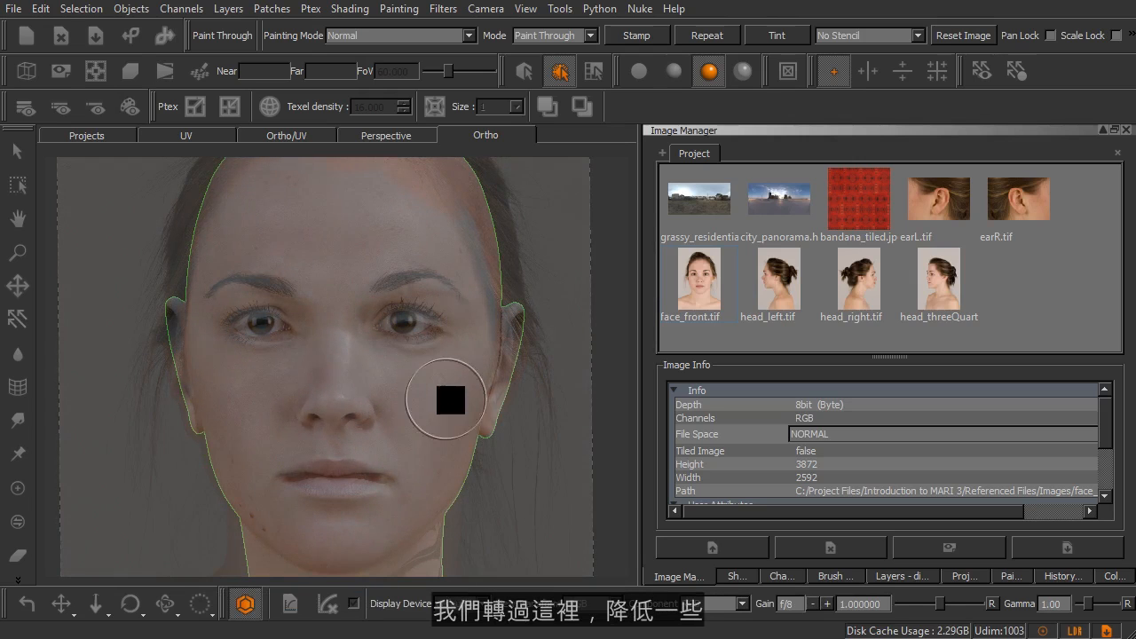
left_click_drag(496, 400, 496, 404, "shift")
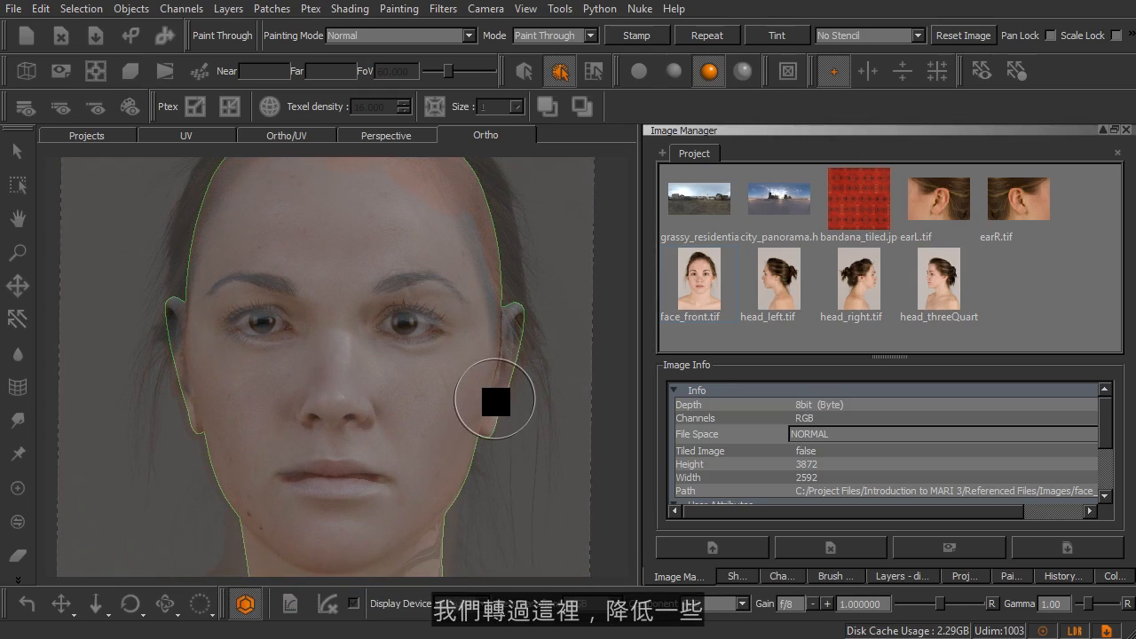
mouse_move(495, 404)
middle_mouse_down("shift")
mouse_move(498, 395)
mouse_move(501, 409)
middle_mouse_up("shift")
right_click_drag(501, 408, 495, 408, "shift")
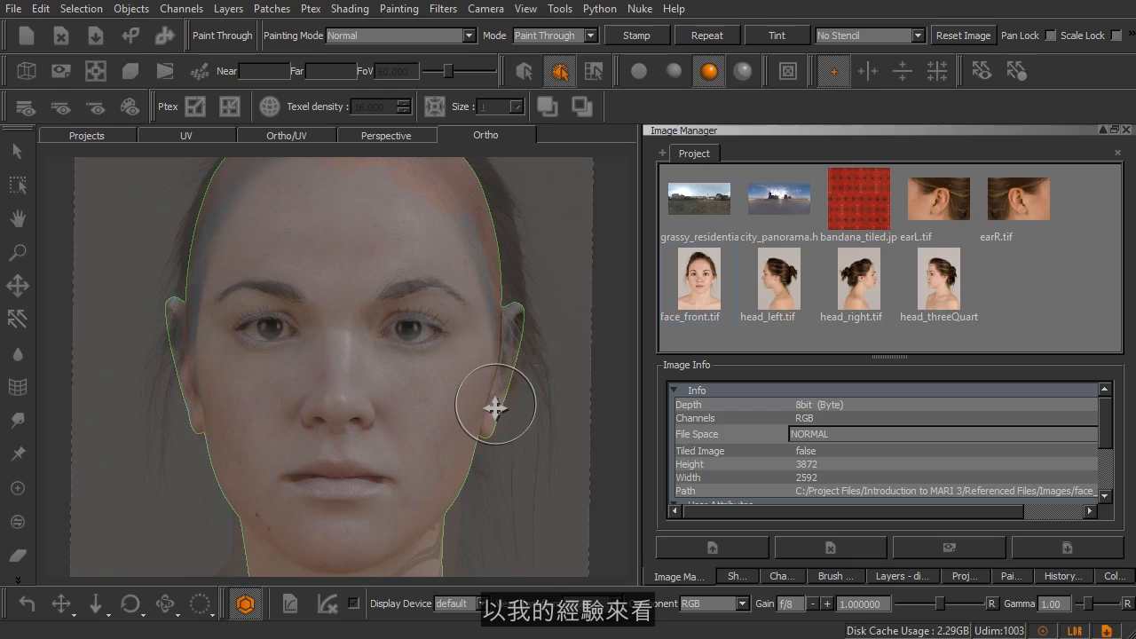
left_click_drag(496, 415, 496, 414, "shift")
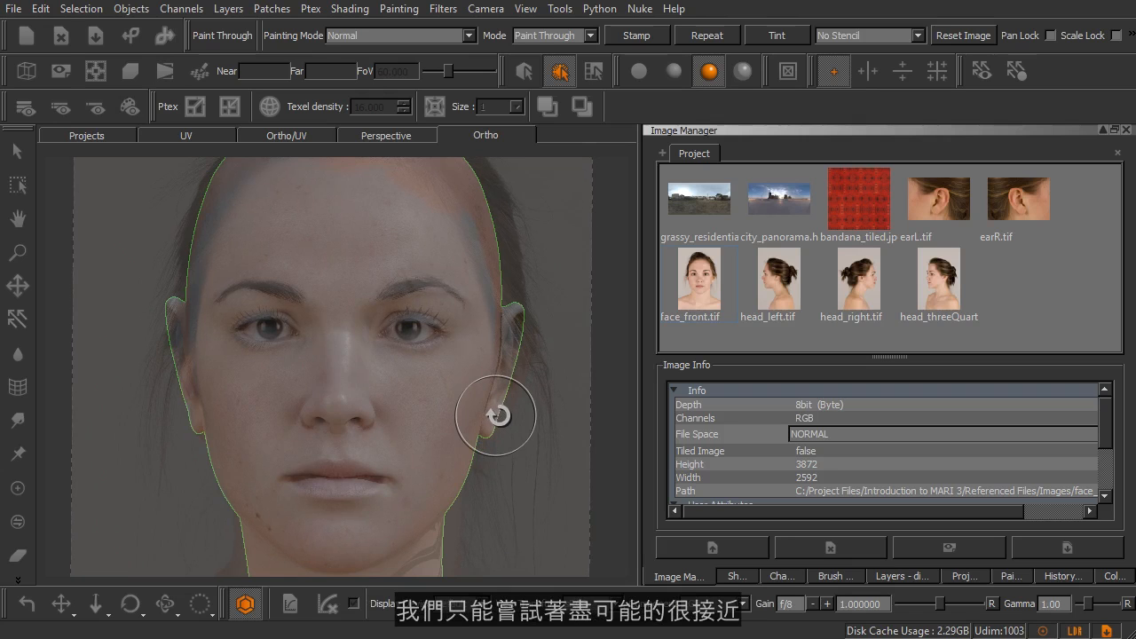
mouse_move(494, 436)
left_mouse_down("shift")
mouse_move(491, 418)
mouse_move(491, 439)
left_mouse_up("shift")
middle_click_drag(492, 438, 490, 443, "shift")
right_click_drag(491, 442, 494, 440, "shift")
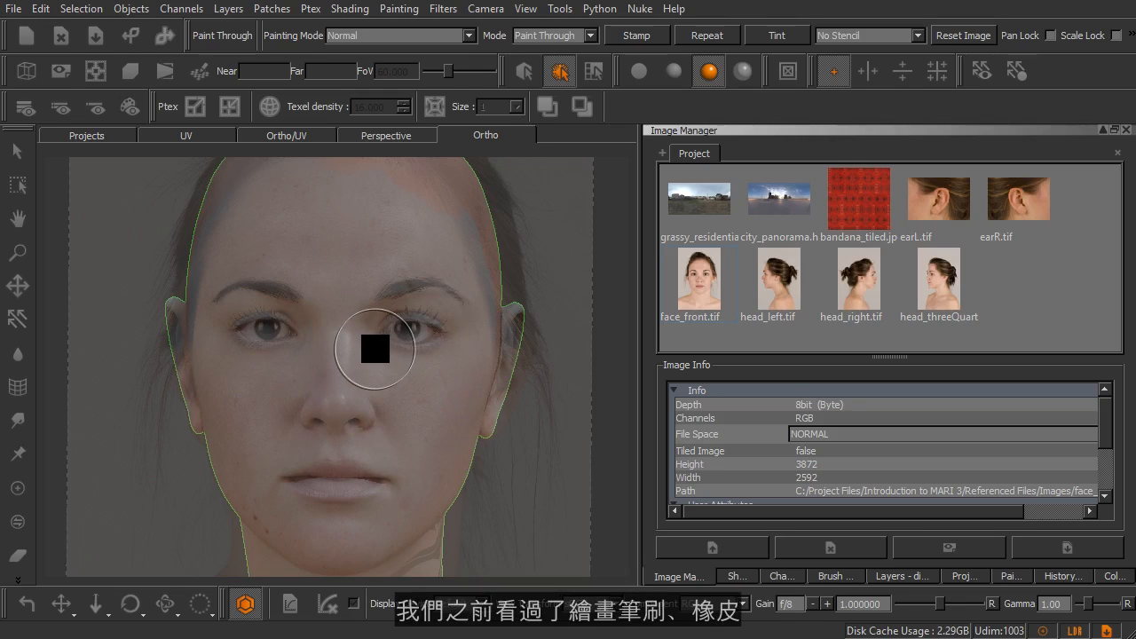
Choose the Hard100 brush from the Basic Brushes shelf and disable its pressure-controlled flow.
left_click(831, 576)
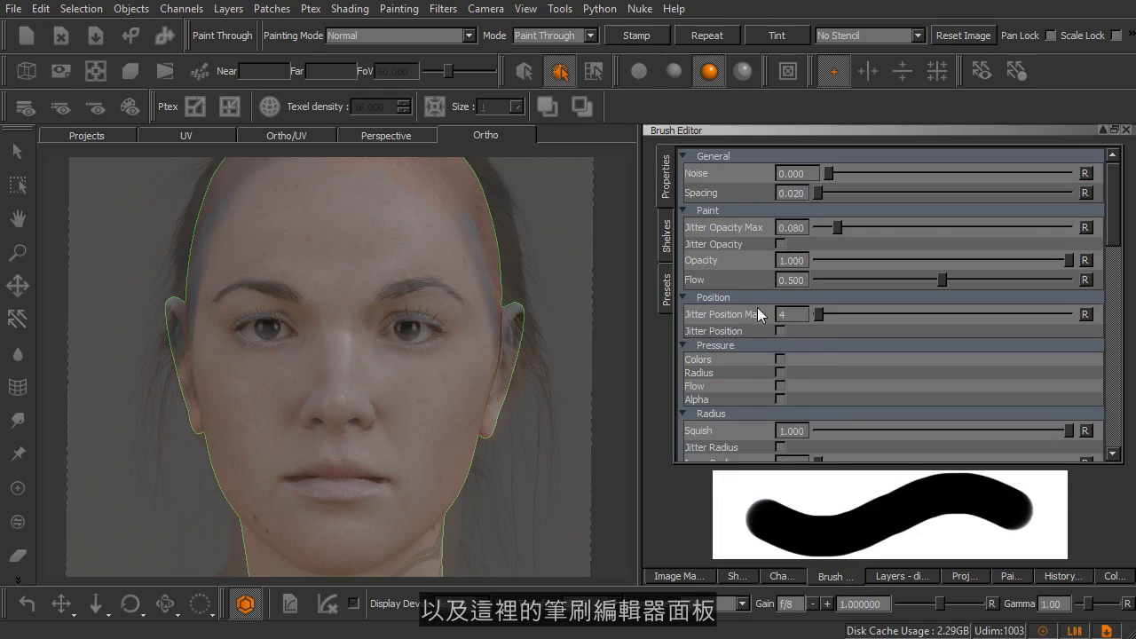
left_click(666, 235)
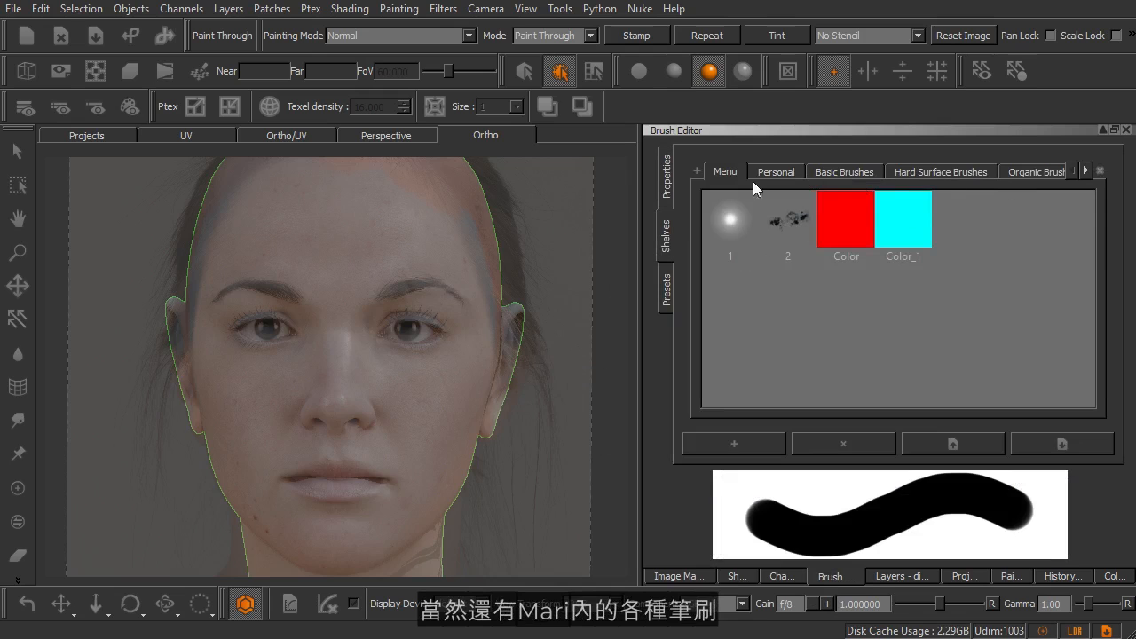
key("k")
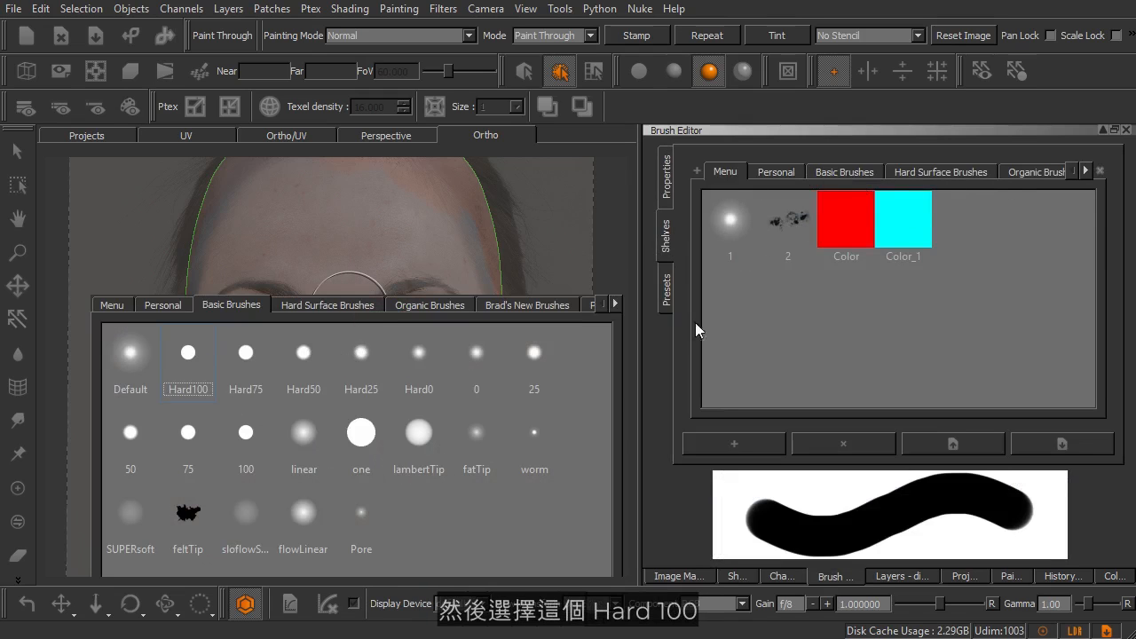
left_click(670, 189)
left_click(667, 182)
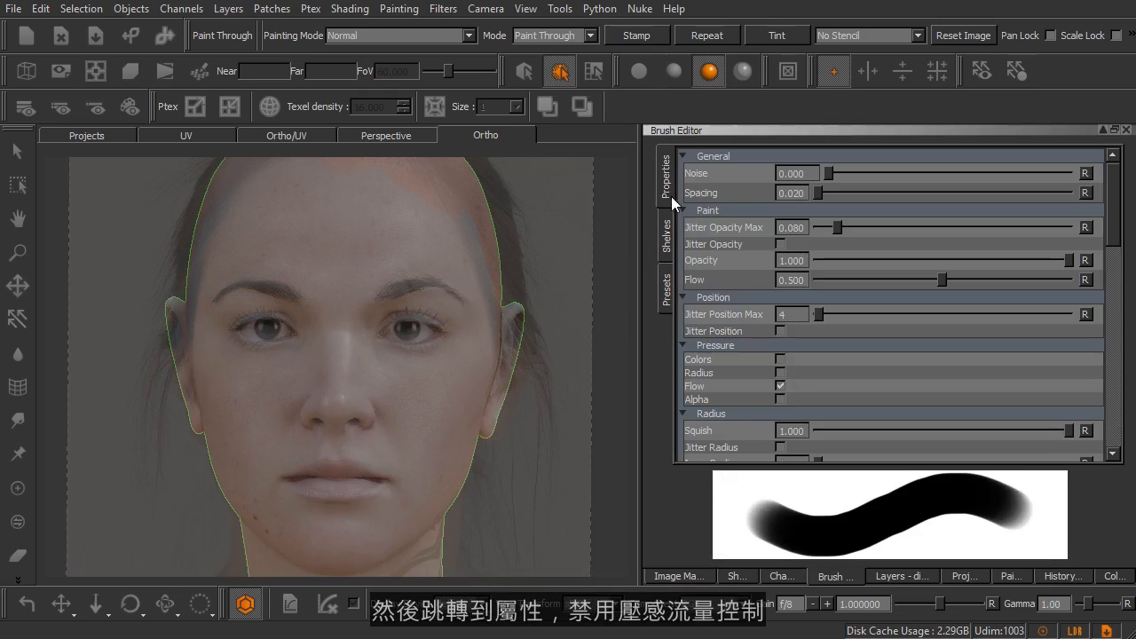
left_click(780, 386)
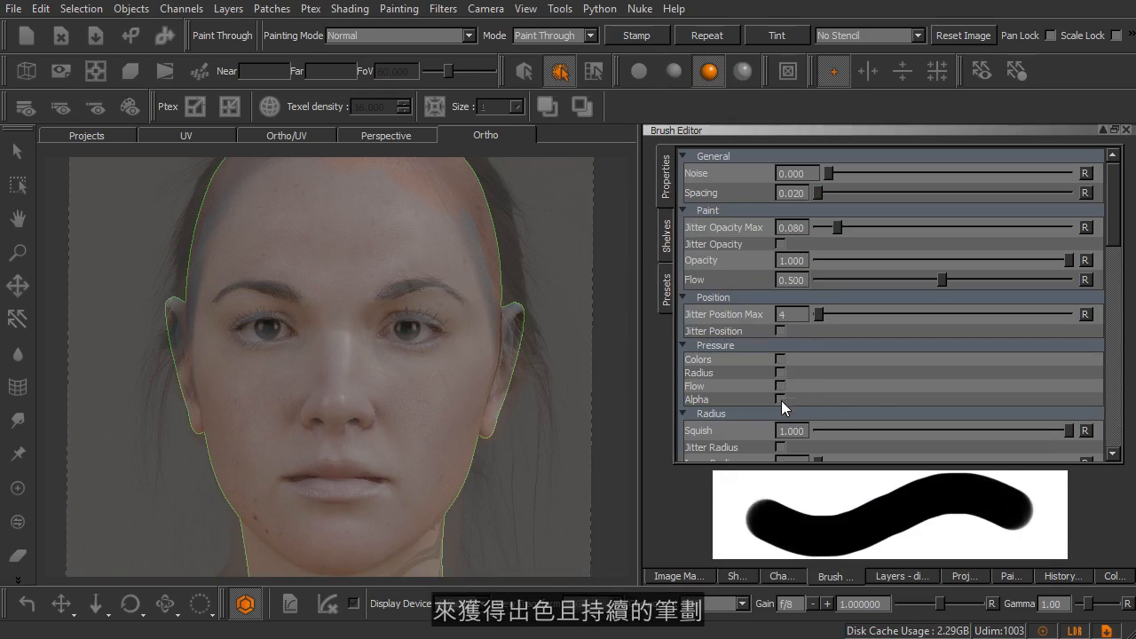
left_click_drag(785, 516, 1030, 532)
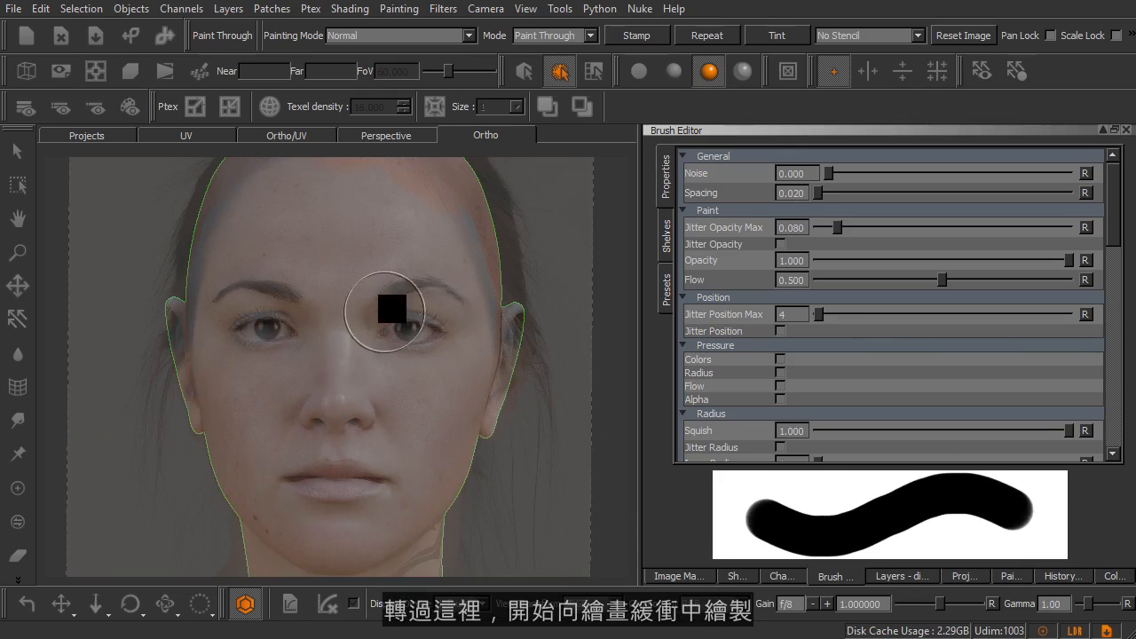
Paint the photo through onto the face, covering the eyebrows, eyes, nose, cheeks, mouth and chin.
mouse_move(414, 317)
left_mouse_down()
mouse_move(399, 325)
mouse_move(438, 325)
mouse_move(432, 352)
mouse_move(424, 342)
mouse_move(438, 337)
mouse_move(381, 310)
mouse_move(367, 379)
left_mouse_up()
mouse_move(342, 401)
left_mouse_down()
mouse_move(329, 373)
mouse_move(317, 414)
mouse_move(357, 416)
mouse_move(378, 402)
mouse_move(376, 358)
mouse_move(402, 381)
mouse_move(437, 335)
mouse_move(439, 293)
mouse_move(398, 302)
mouse_move(450, 295)
left_mouse_up()
mouse_move(467, 333)
left_mouse_down()
mouse_move(261, 287)
mouse_move(229, 305)
mouse_move(244, 322)
mouse_move(235, 342)
mouse_move(315, 328)
mouse_move(268, 381)
mouse_move(279, 398)
mouse_move(269, 406)
mouse_move(323, 430)
left_mouse_up()
mouse_move(390, 443)
left_mouse_down()
mouse_move(435, 400)
mouse_move(462, 345)
mouse_move(426, 426)
mouse_move(294, 464)
mouse_move(305, 499)
mouse_move(396, 459)
mouse_move(384, 493)
mouse_move(299, 453)
mouse_move(246, 375)
mouse_move(316, 512)
mouse_move(385, 515)
mouse_move(449, 414)
mouse_move(467, 332)
mouse_move(444, 310)
left_mouse_up()
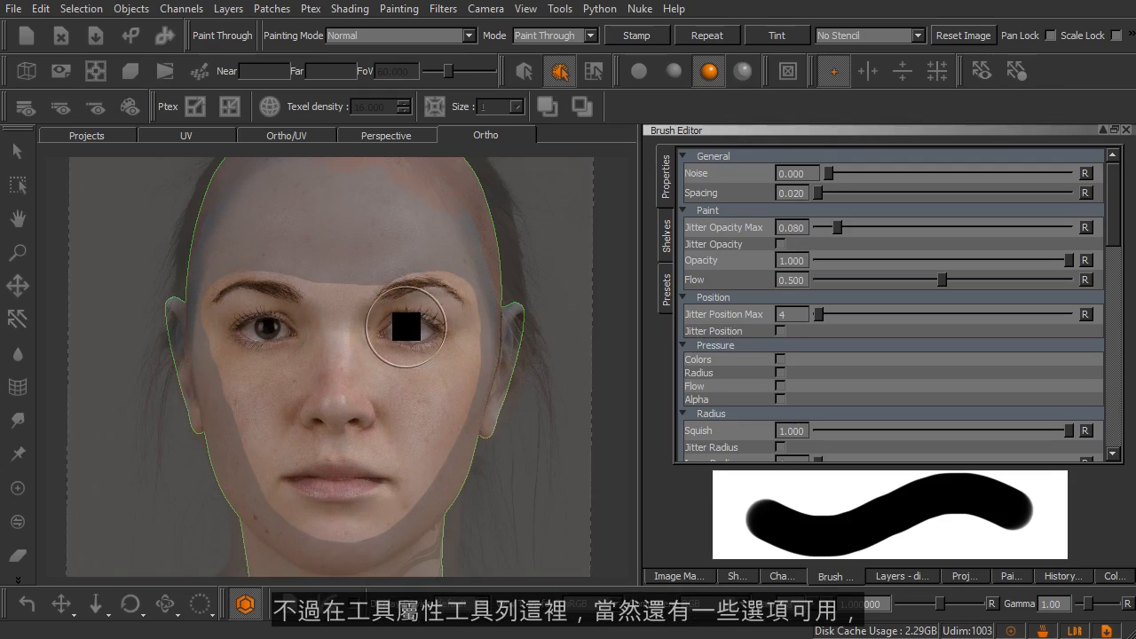
Review the available painting modes and the Paint Through and Image Clone mode options, keeping Normal and Paint Through.
left_click(418, 40)
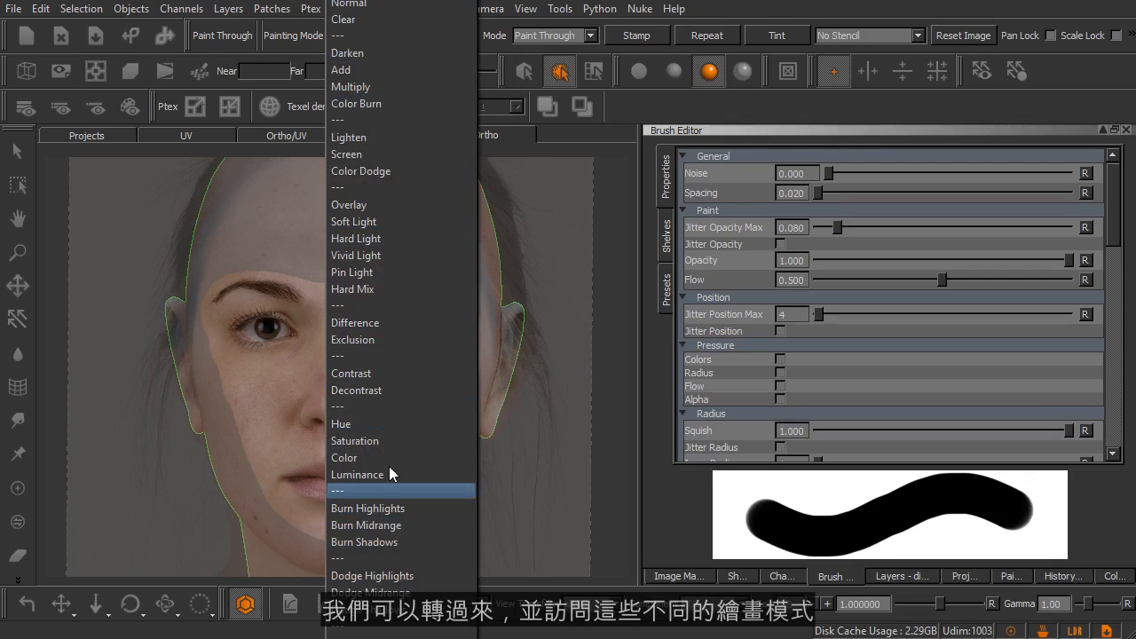
left_click(617, 110)
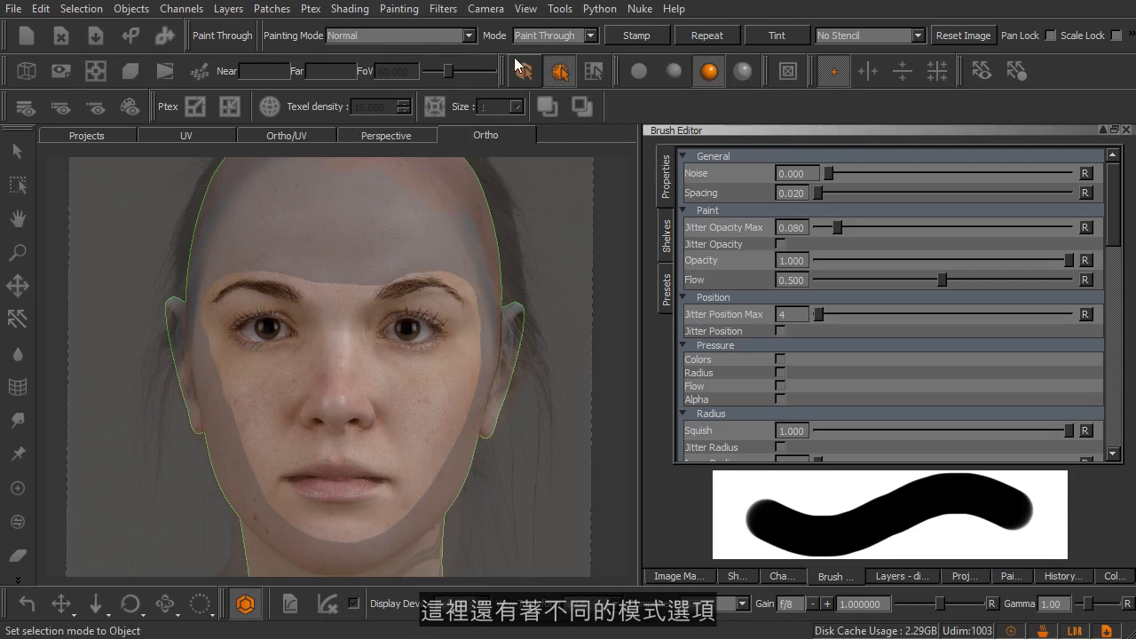
left_click(572, 39)
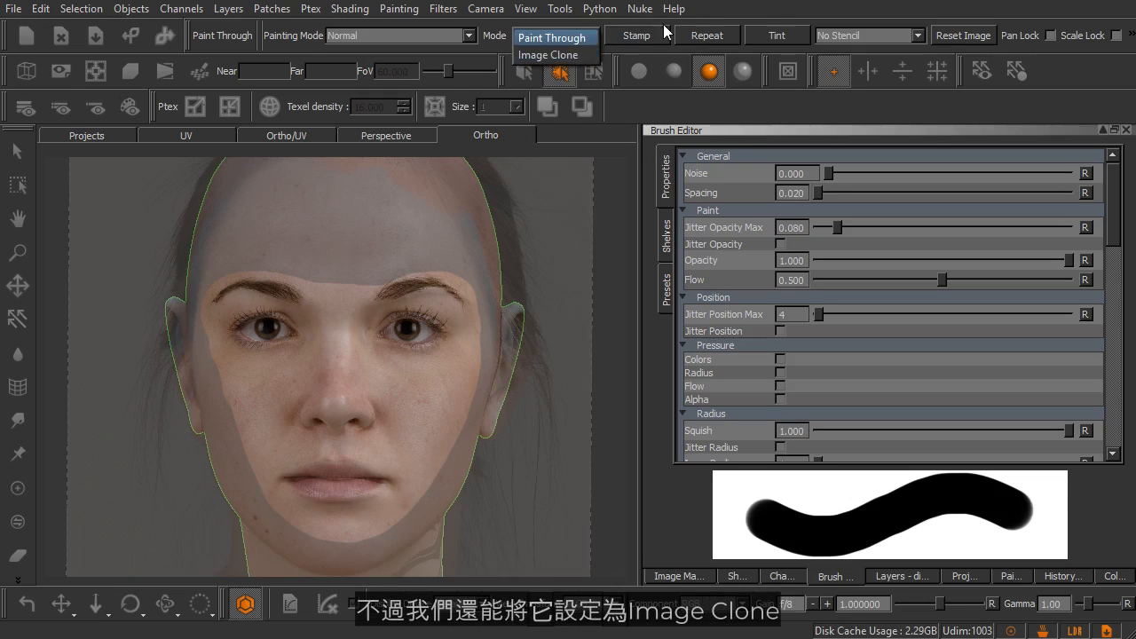
left_click(719, 16)
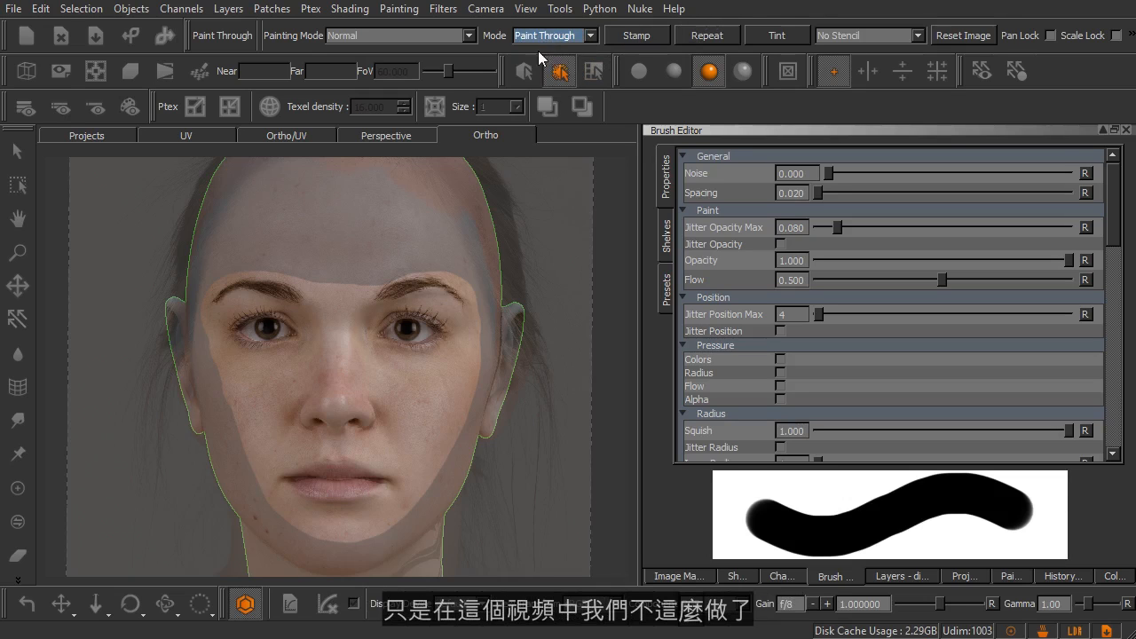
left_click(560, 71)
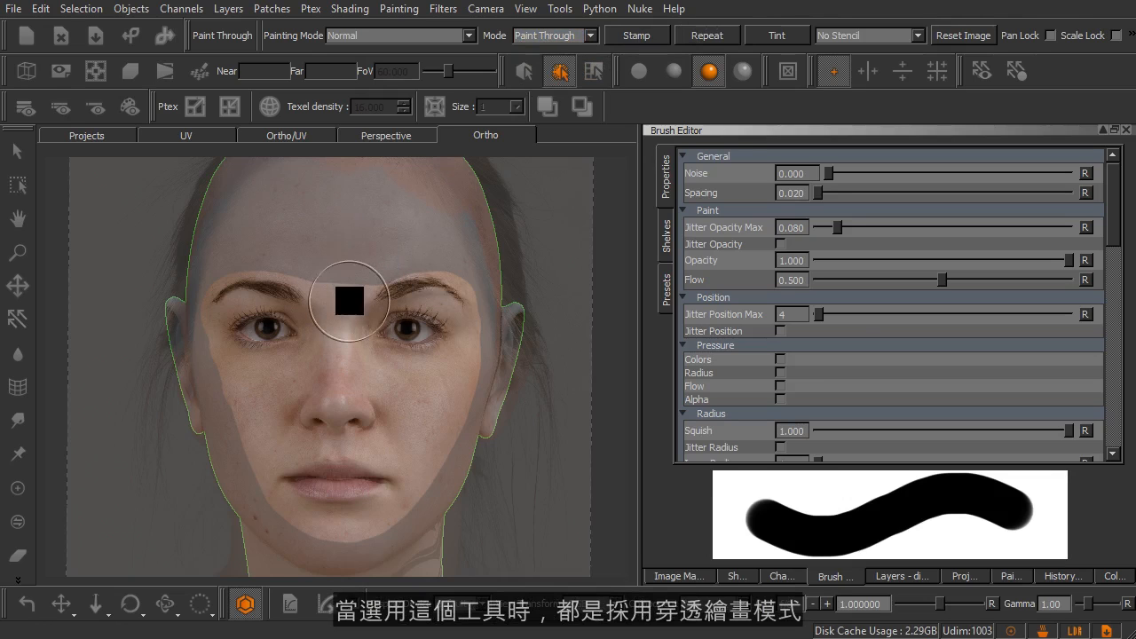
Paint through the area just above the eyebrows and stamp the whole face_front image into the paint buffer.
mouse_move(438, 285)
left_mouse_down()
mouse_move(329, 296)
mouse_move(311, 286)
left_mouse_up()
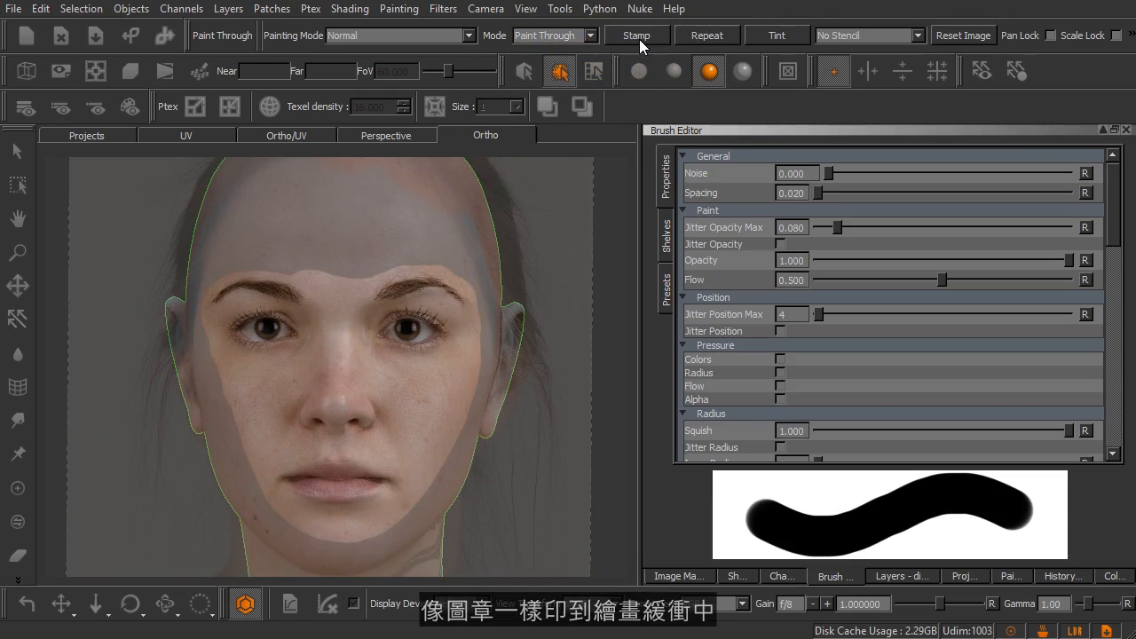
left_click(639, 39)
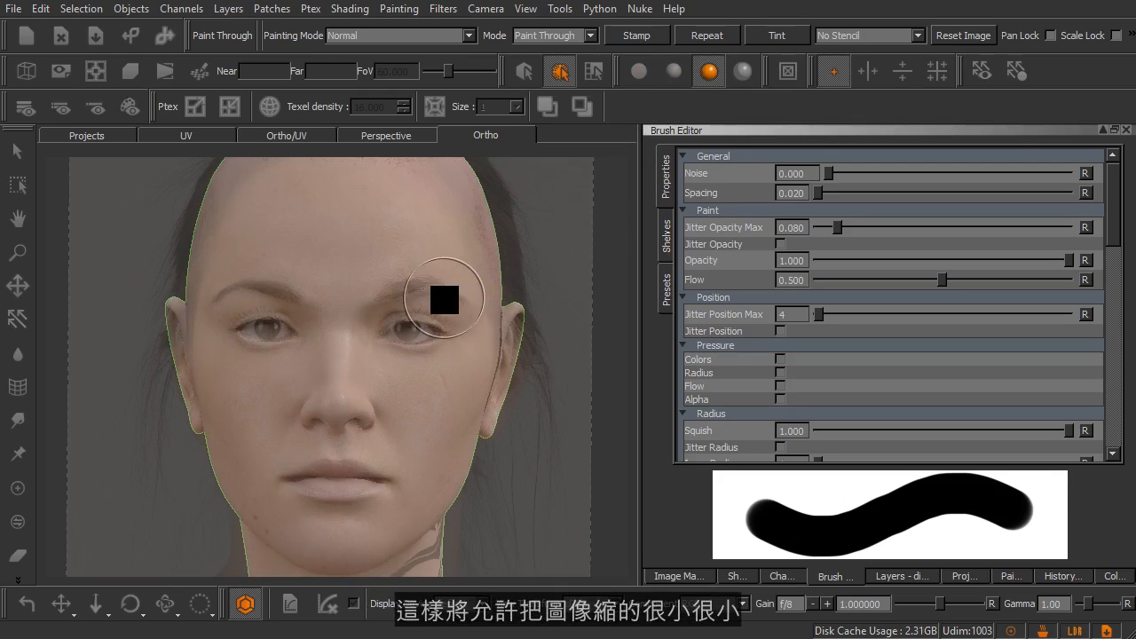
Shrink the face_front image over one side of the head and repeat it across the paint buffer.
right_click_drag(494, 316, 360, 321, "shift")
left_click_drag(361, 379, 313, 289, "shift")
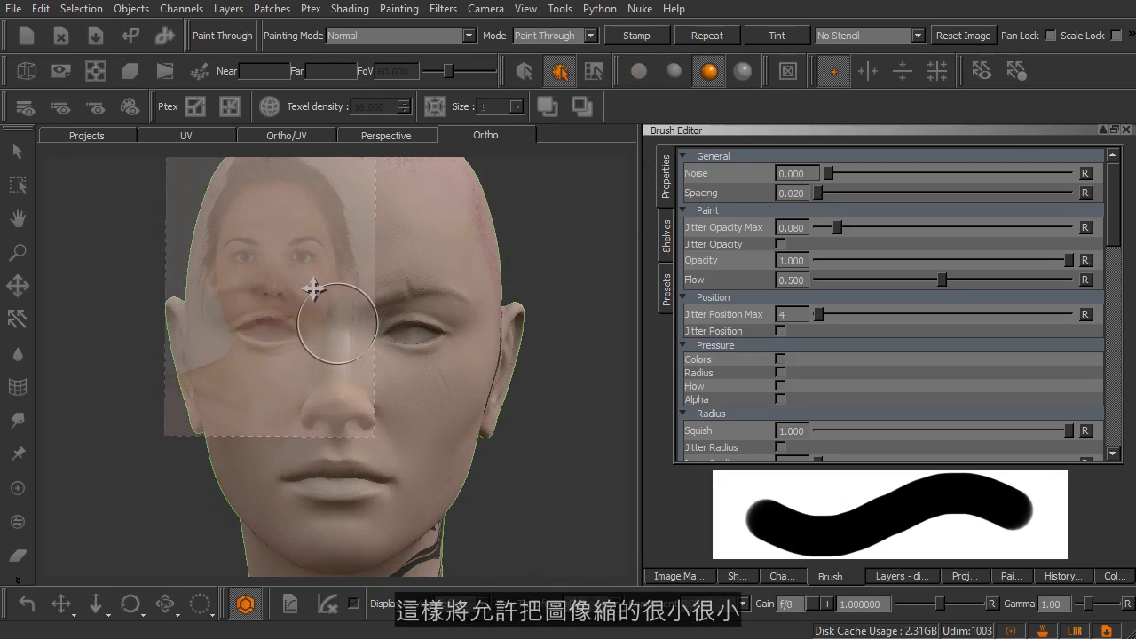
mouse_move(306, 237)
left_mouse_down()
mouse_move(371, 233)
mouse_move(341, 246)
mouse_move(444, 227)
mouse_move(363, 249)
mouse_move(205, 254)
mouse_move(431, 172)
mouse_move(226, 228)
mouse_move(330, 187)
left_mouse_up()
left_click(717, 37)
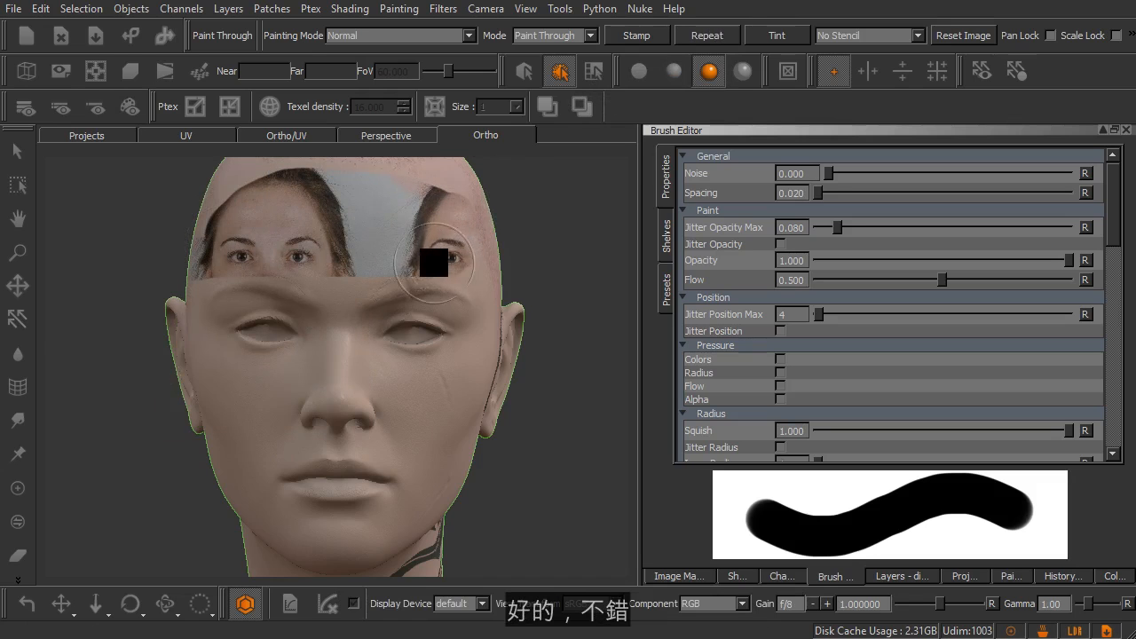
Clear the paint buffer and enlarge the face_front image again, realigning it with the model's facial features.
left_click_drag(412, 259, 480, 288)
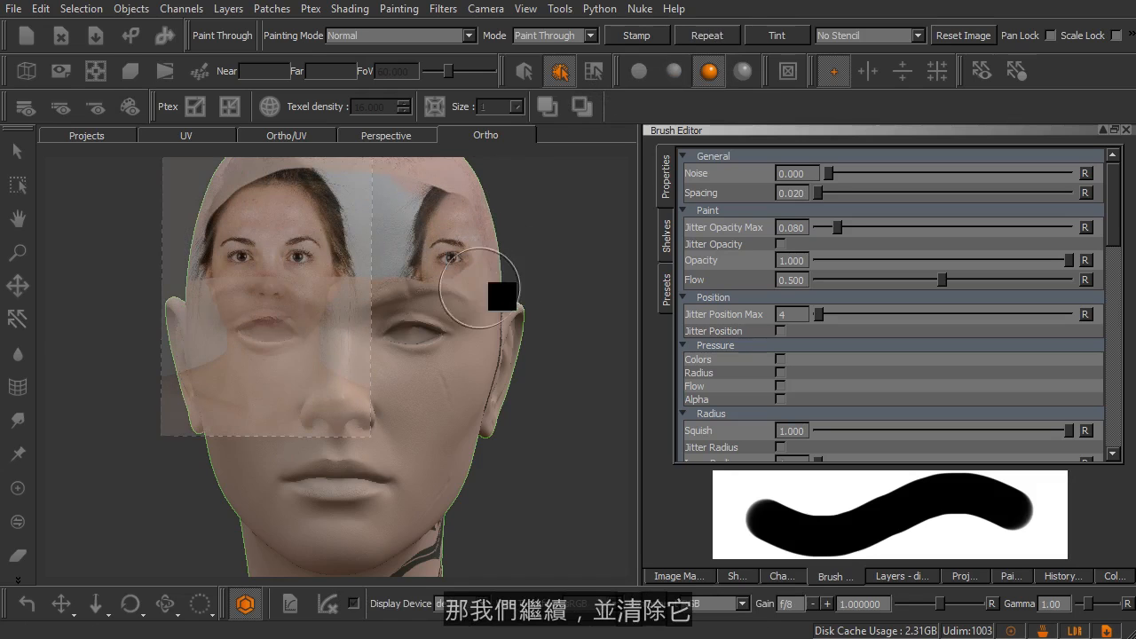
key("ctrl+shift+c")
mouse_move(317, 318)
left_mouse_down("ctrl+shift")
mouse_move(428, 339)
mouse_move(432, 418)
mouse_move(400, 358)
mouse_move(414, 347)
mouse_move(445, 362)
left_mouse_up("ctrl+shift")
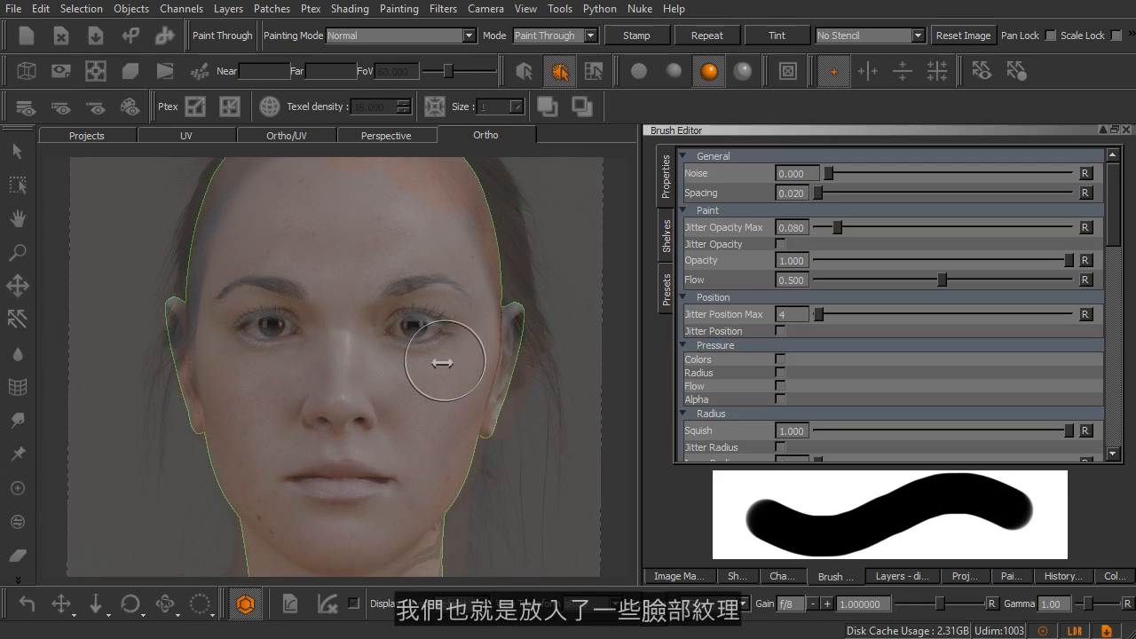
left_click_drag(457, 389, 458, 394, "ctrl+shift")
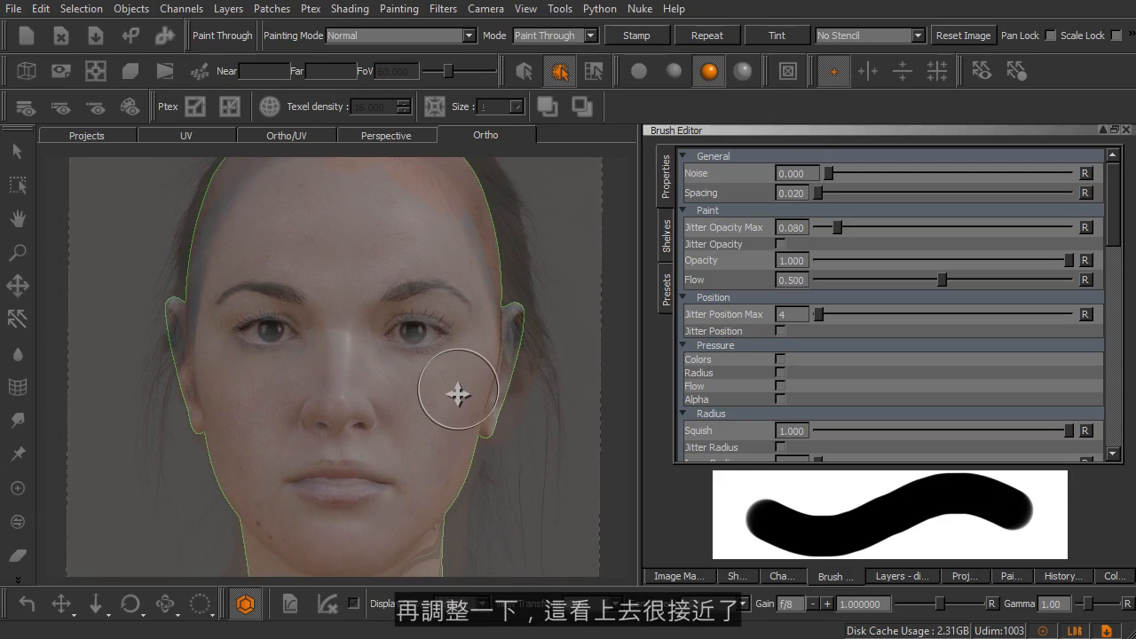
Paint the face_front image through onto the entire face out to the hairline and jaw, and bake the paint buffer.
mouse_move(421, 304)
left_mouse_down()
mouse_move(413, 380)
mouse_move(392, 292)
mouse_move(438, 278)
mouse_move(324, 243)
mouse_move(304, 287)
mouse_move(277, 257)
mouse_move(292, 423)
mouse_move(328, 381)
mouse_move(337, 464)
mouse_move(386, 431)
mouse_move(373, 459)
mouse_move(459, 393)
mouse_move(459, 307)
mouse_move(425, 485)
mouse_move(346, 524)
mouse_move(269, 466)
mouse_move(288, 489)
left_mouse_up()
mouse_move(470, 352)
left_mouse_down()
mouse_move(474, 300)
mouse_move(431, 218)
mouse_move(332, 207)
mouse_move(314, 218)
mouse_move(425, 214)
mouse_move(299, 183)
mouse_move(234, 253)
mouse_move(279, 185)
mouse_move(426, 194)
mouse_move(426, 180)
mouse_move(274, 185)
left_mouse_up()
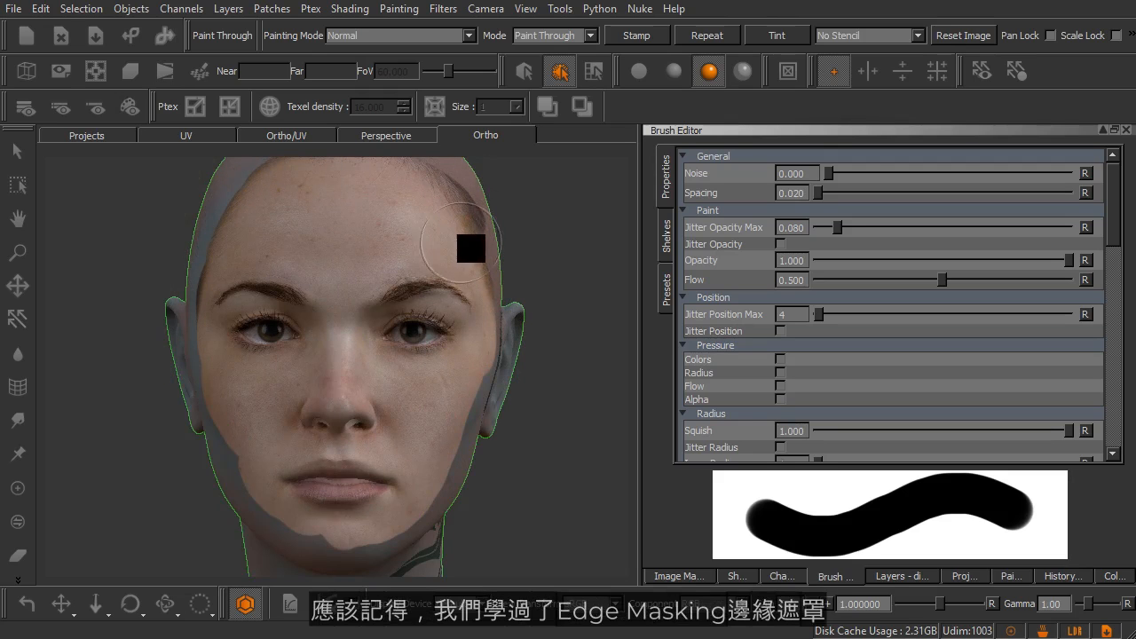
mouse_move(448, 487)
left_mouse_down()
mouse_move(373, 545)
mouse_move(296, 535)
mouse_move(239, 454)
mouse_move(216, 351)
mouse_move(233, 222)
mouse_move(287, 172)
mouse_move(233, 183)
mouse_move(218, 299)
left_mouse_up()
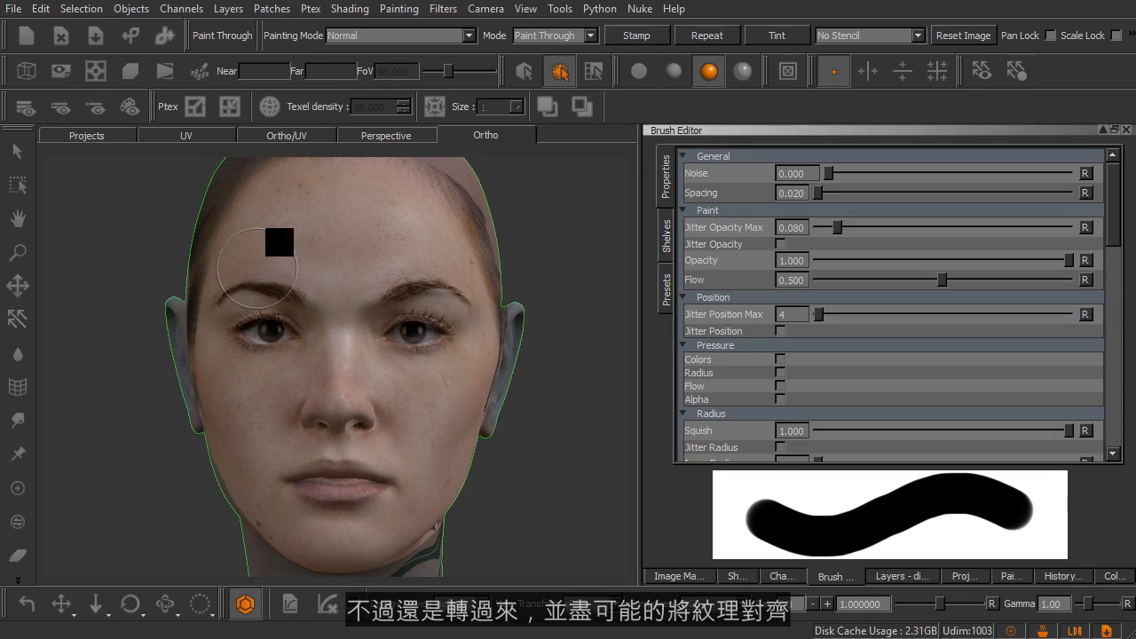
left_click_drag(436, 162, 471, 226)
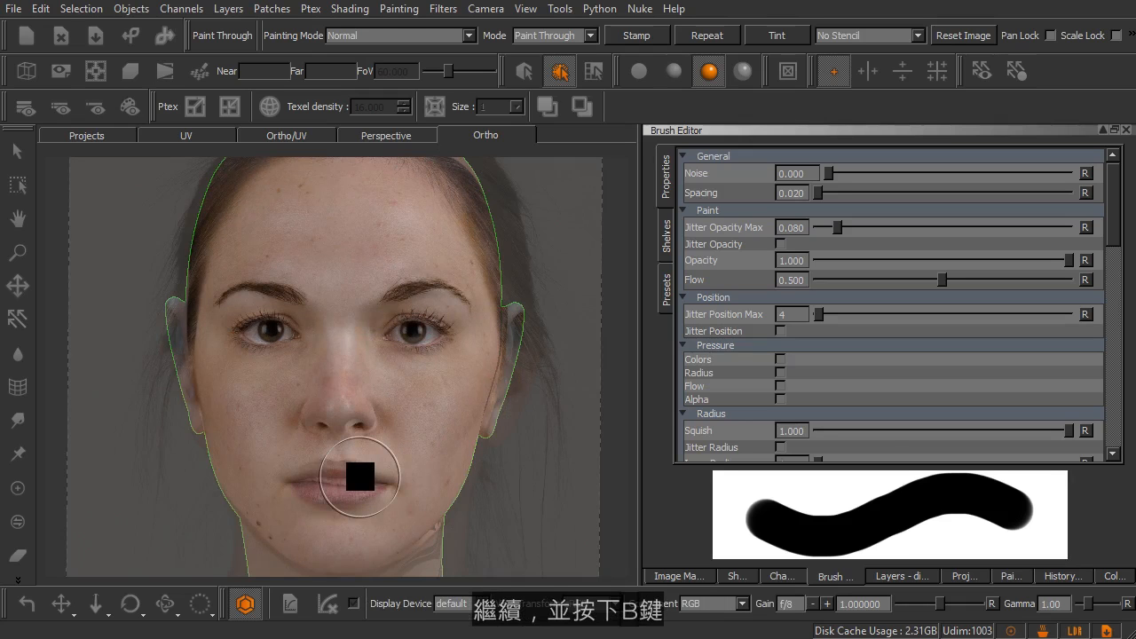
key("b")
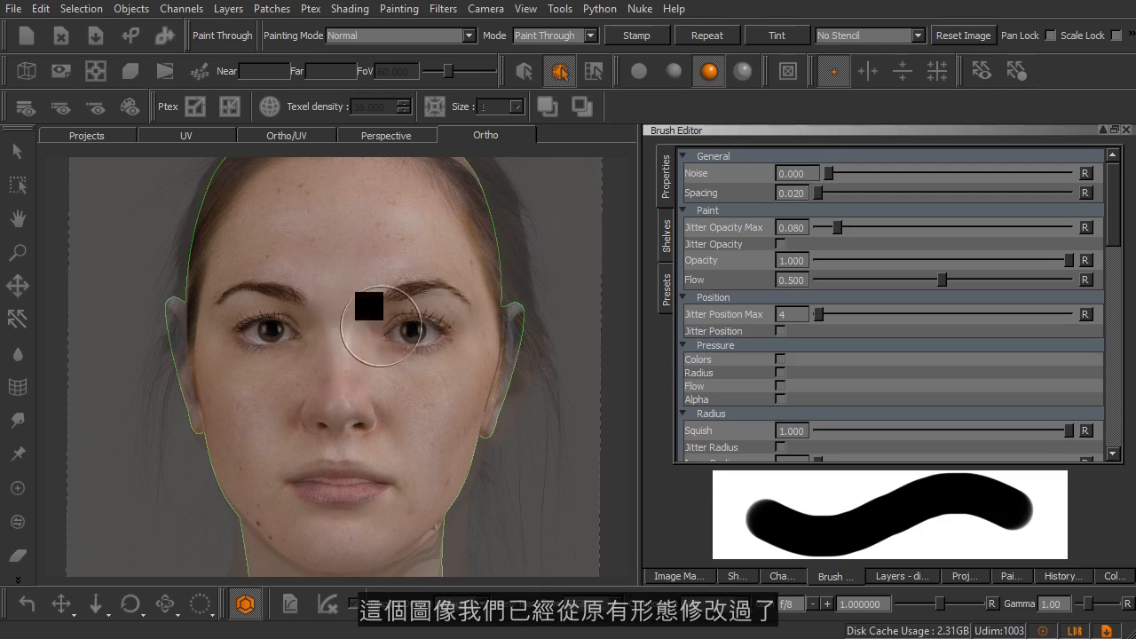
Reset the face_front image placement, shrink the image over the face, and switch to the Paint tool.
mouse_move(401, 291)
left_mouse_down("shift")
mouse_move(397, 338)
mouse_move(426, 254)
mouse_move(398, 231)
mouse_move(449, 260)
mouse_move(381, 292)
mouse_move(400, 292)
left_mouse_up("shift")
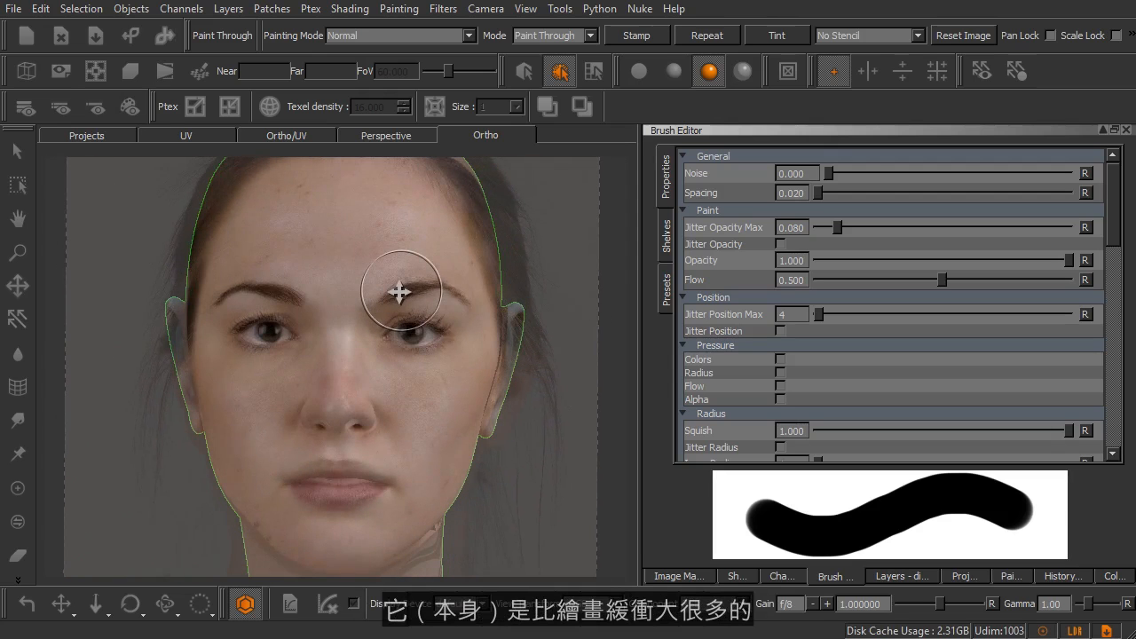
left_click(958, 36)
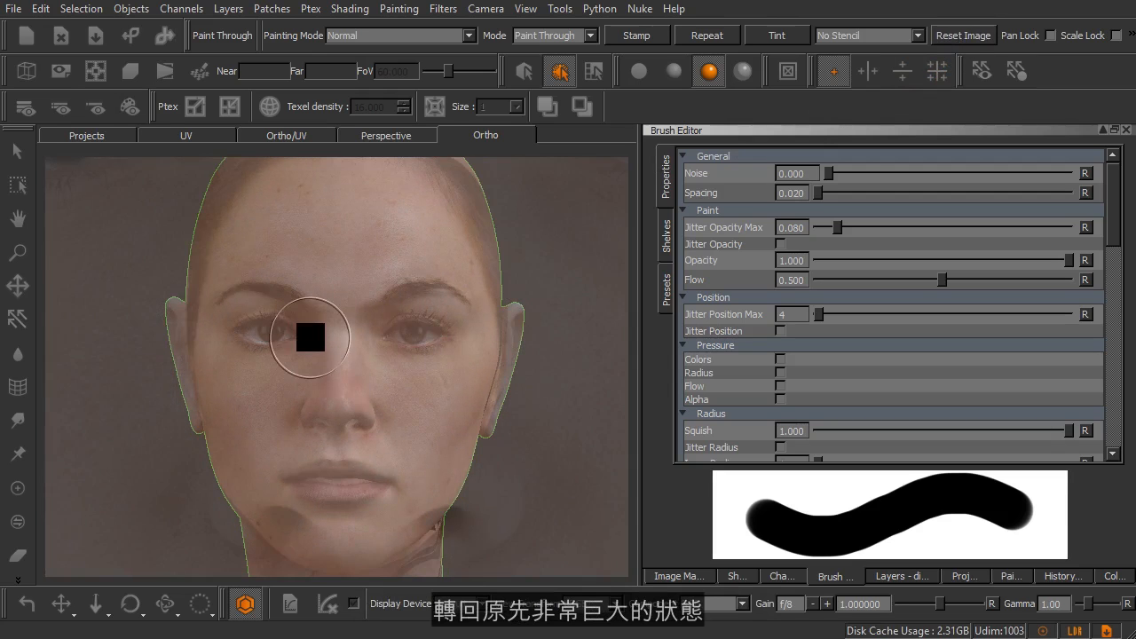
mouse_move(404, 329)
left_mouse_down("shift")
mouse_move(334, 514)
mouse_move(220, 466)
mouse_move(403, 358)
mouse_move(426, 357)
mouse_move(410, 357)
mouse_move(415, 349)
left_mouse_up("shift")
left_click_drag(502, 350, 375, 355, "ctrl+shift")
left_click_drag(444, 356, 336, 361, "ctrl+shift")
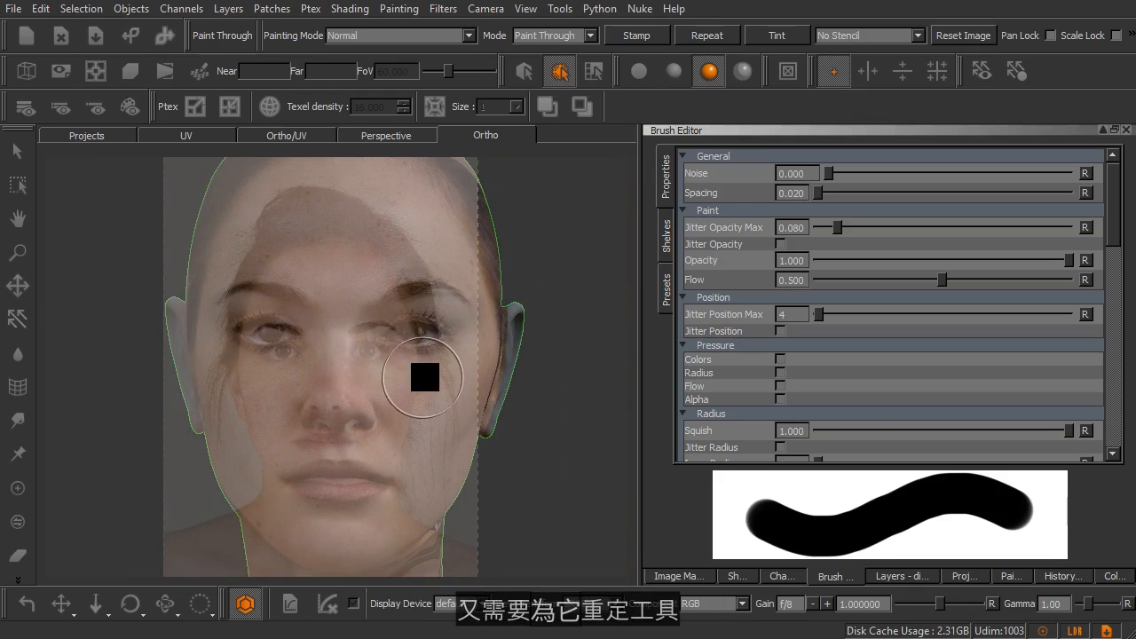
key("p")
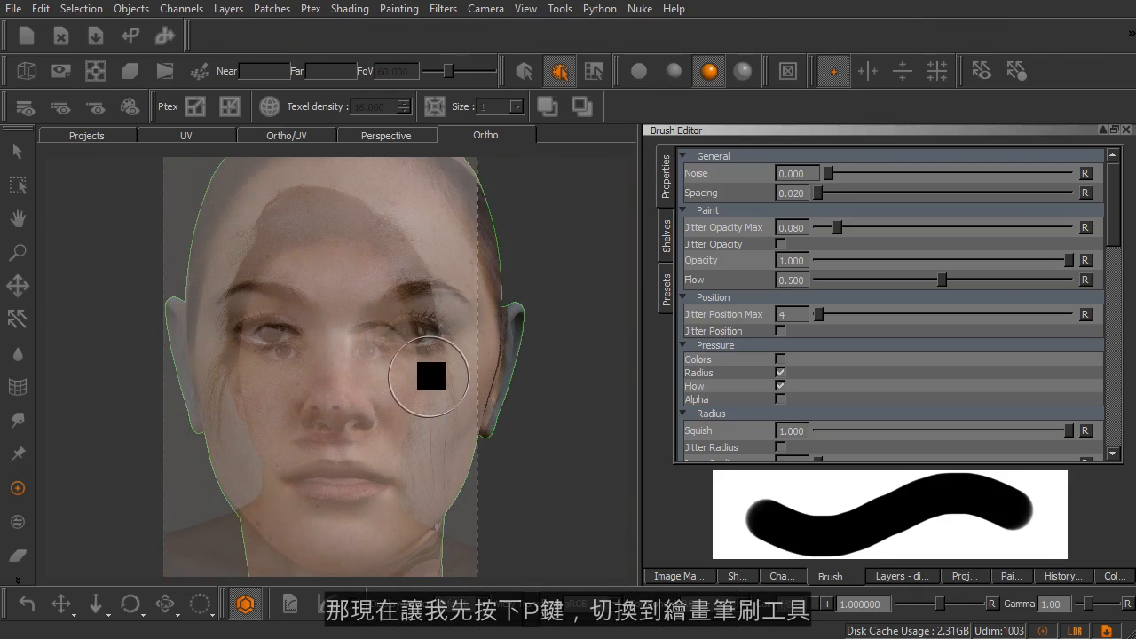
Examine the projected skin texture around the nose and across the cheek for gaps and stretching.
middle_click_drag(450, 410, 382, 409)
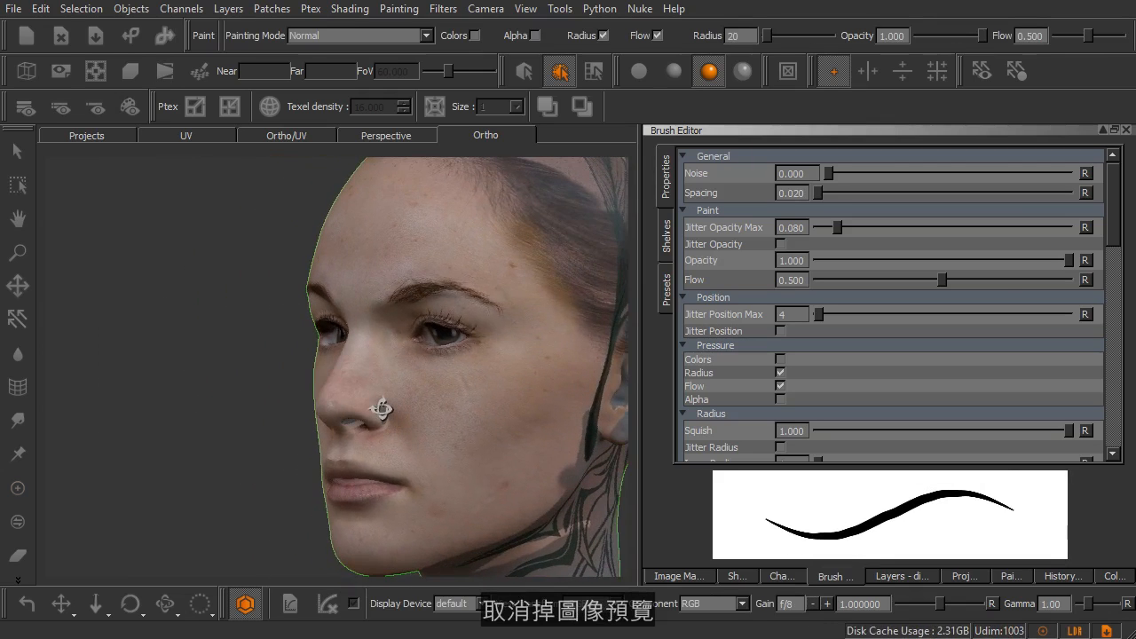
left_click_drag(381, 408, 375, 408, "alt")
middle_click_drag(451, 398, 338, 399, "alt")
right_click_drag(283, 379, 358, 432, "alt")
mouse_move(344, 440)
left_mouse_down("alt")
mouse_move(352, 427)
mouse_move(382, 430)
mouse_move(318, 445)
left_mouse_up("alt")
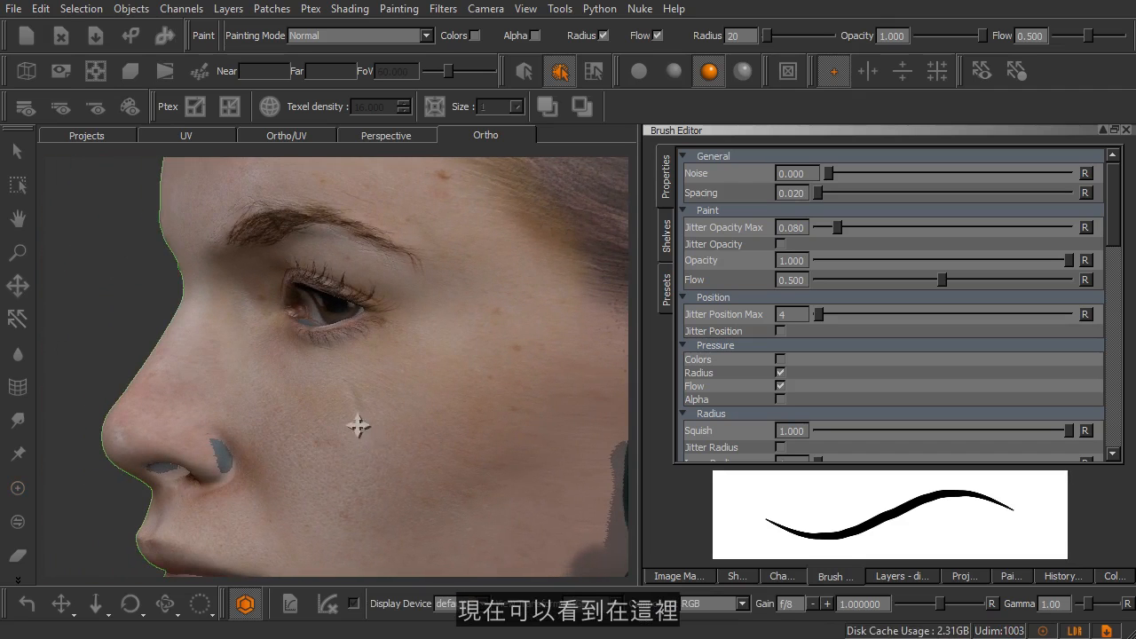
middle_click_drag(358, 425, 257, 328, "alt")
mouse_move(287, 337)
right_mouse_down("alt")
mouse_move(340, 387)
mouse_move(319, 369)
right_mouse_up("alt")
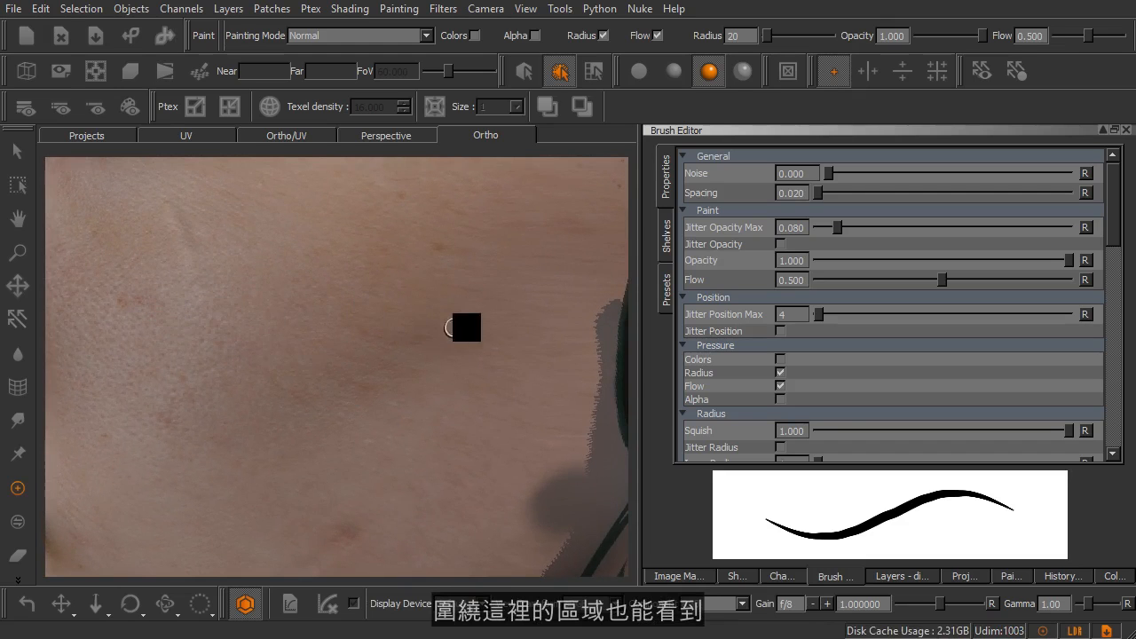
Enable the Edge Mask in the projection settings.
mouse_move(479, 296)
middle_mouse_down("alt")
mouse_move(449, 331)
mouse_move(429, 424)
middle_mouse_up("alt")
left_click(955, 574)
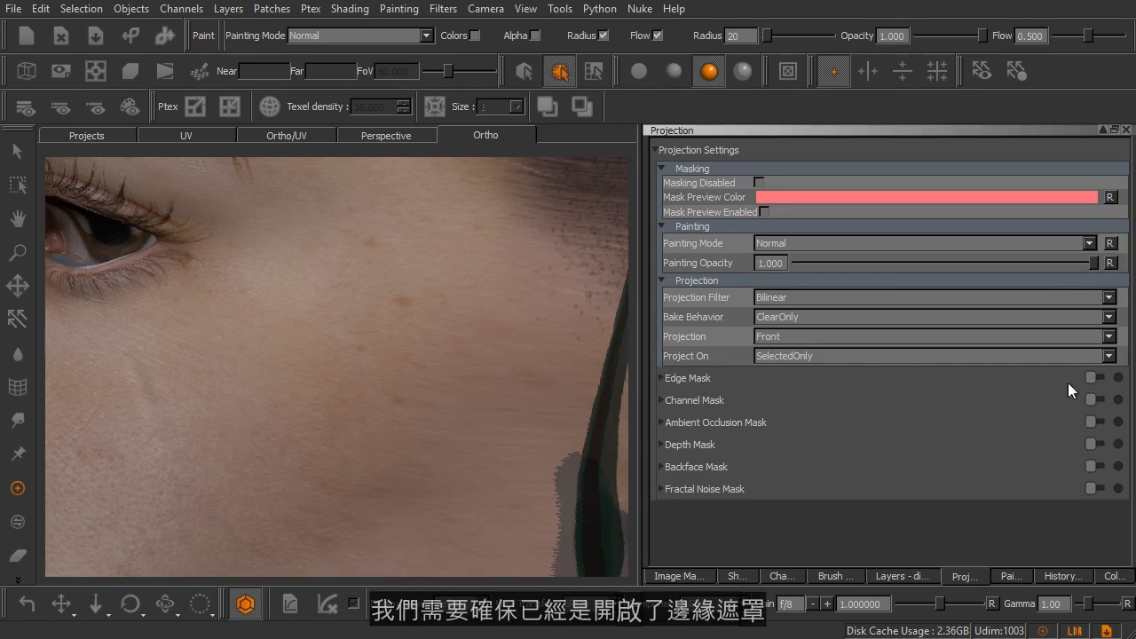
left_click(1090, 378)
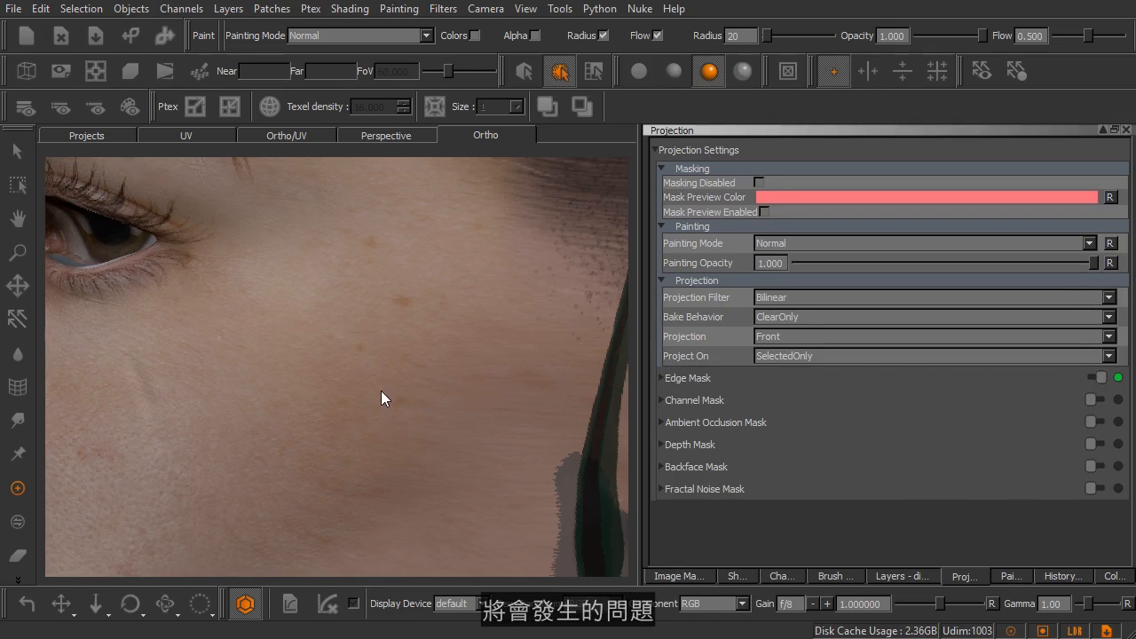
Inspect the head from the side, checking the texture along the cheek, temple and jaw and around the ear.
right_click_drag(379, 404, 369, 404, "alt")
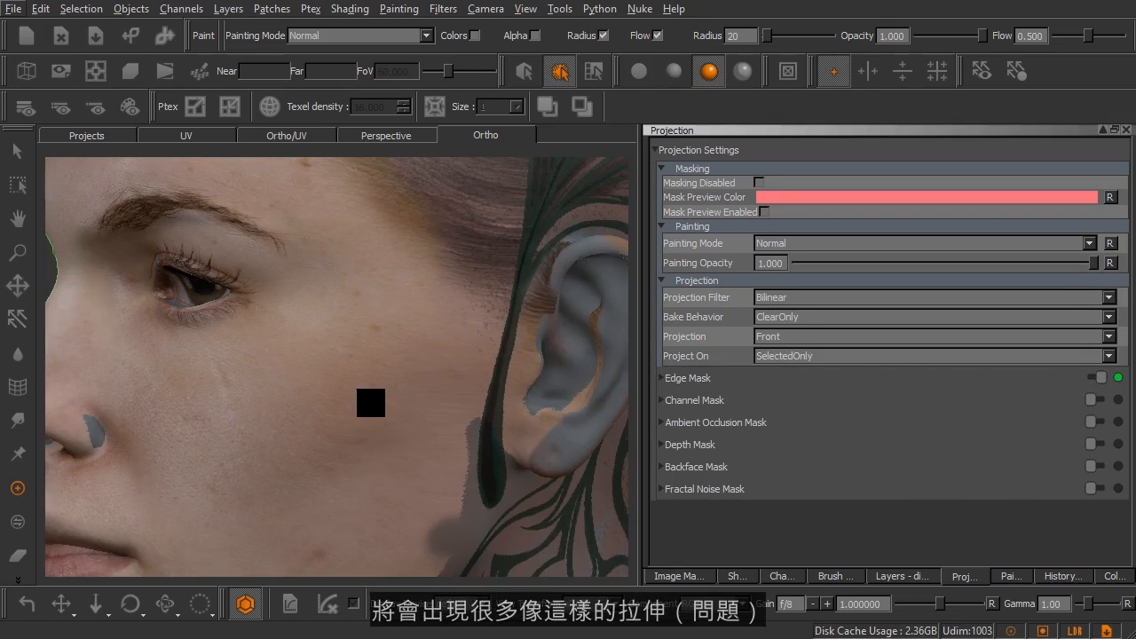
mouse_move(332, 418)
left_mouse_down("alt")
mouse_move(396, 409)
mouse_move(315, 424)
mouse_move(438, 398)
mouse_move(377, 391)
mouse_move(377, 373)
mouse_move(422, 375)
left_mouse_up("alt")
middle_click_drag(197, 383, 403, 370, "alt")
middle_click_drag(311, 427, 325, 342, "alt")
left_click_drag(289, 362, 169, 345, "alt")
middle_click_drag(395, 333, 157, 366, "alt")
middle_click_drag(343, 336, 318, 380, "alt")
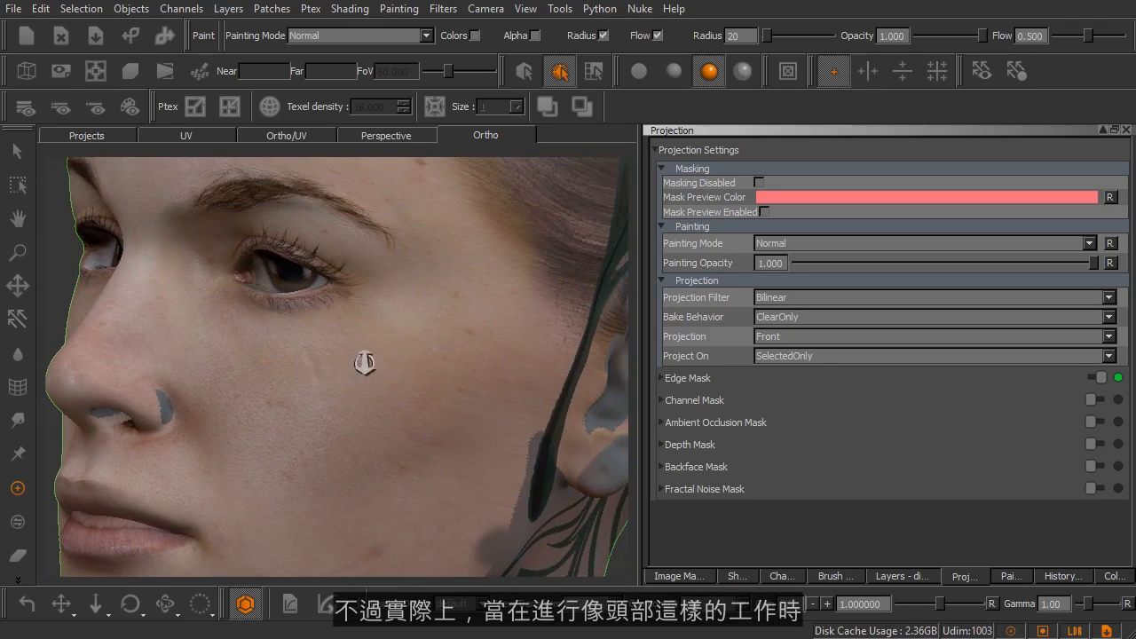
right_click_drag(364, 362, 304, 363, "alt")
left_click_drag(305, 363, 494, 350, "alt")
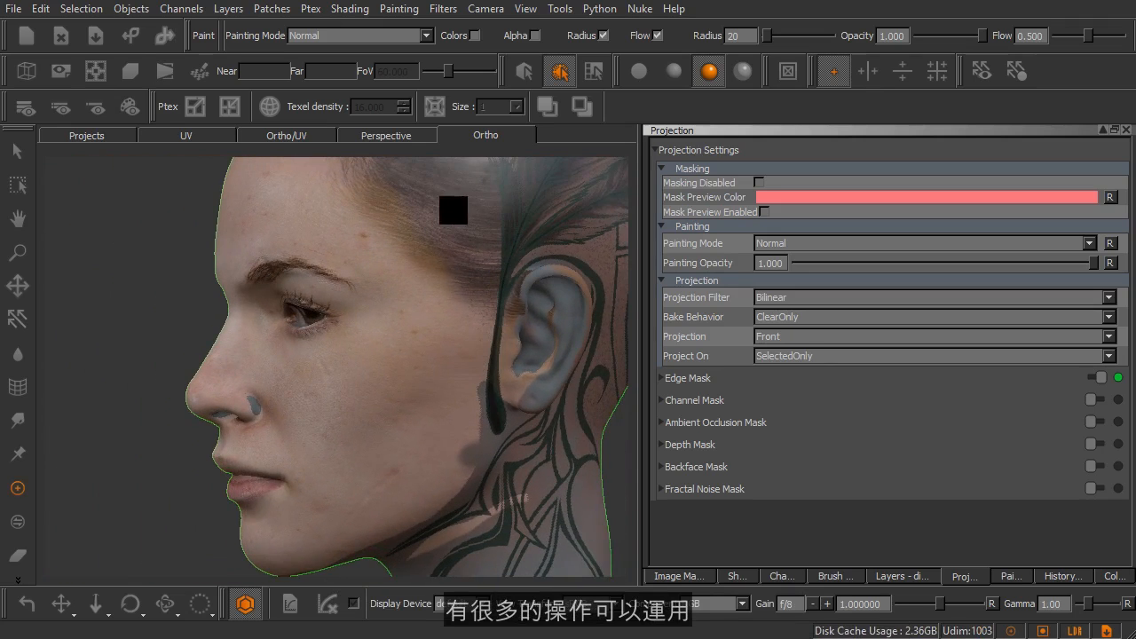
middle_click_drag(443, 299, 369, 313, "alt")
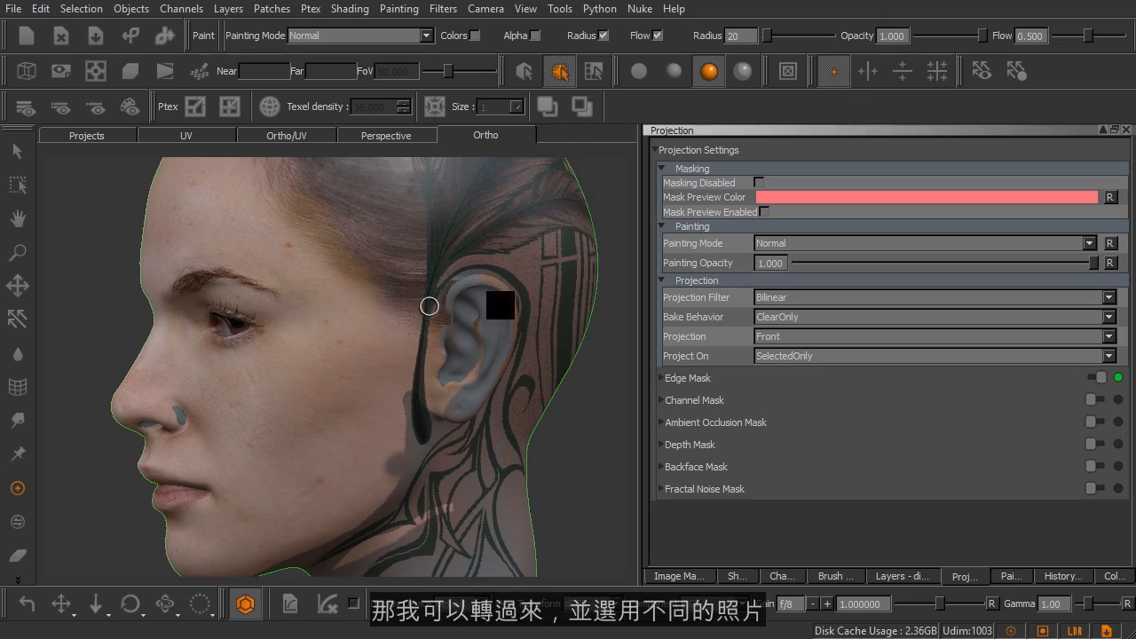
Preview the head_left.tif and earR.tif reference photos one after the other, closing each preview.
left_click(679, 577)
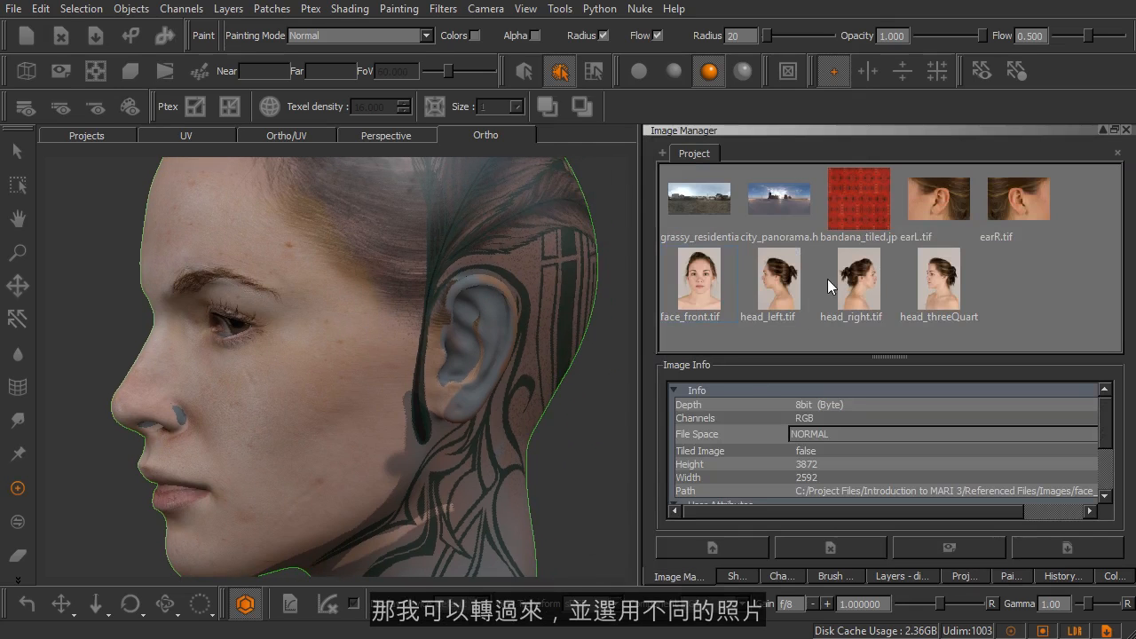
double_click(782, 286)
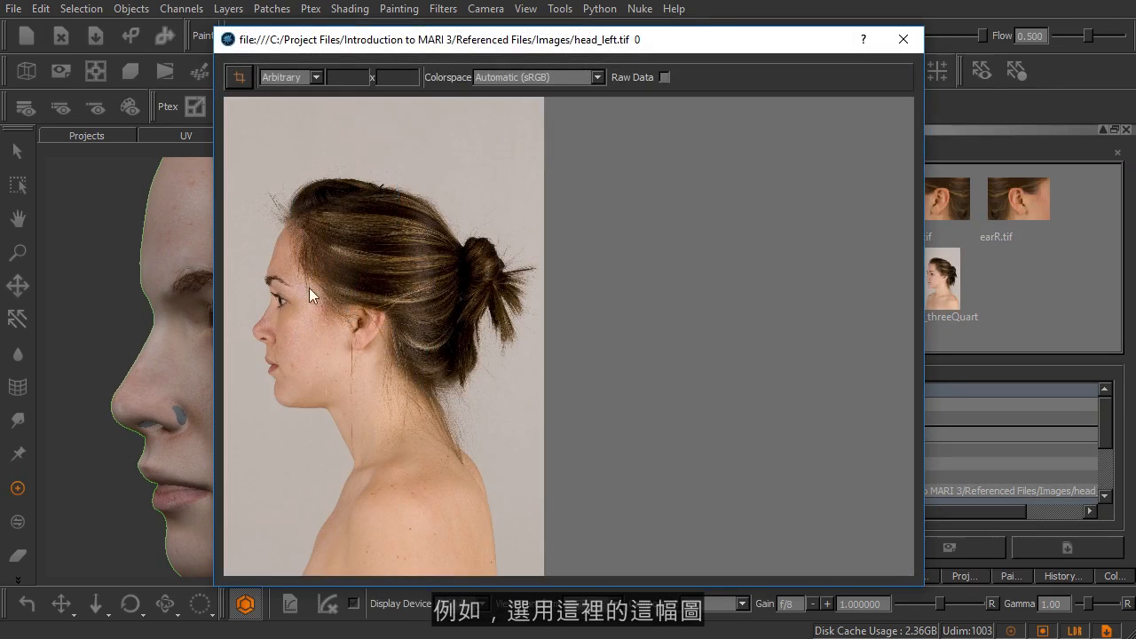
left_click_drag(346, 47, 530, 59)
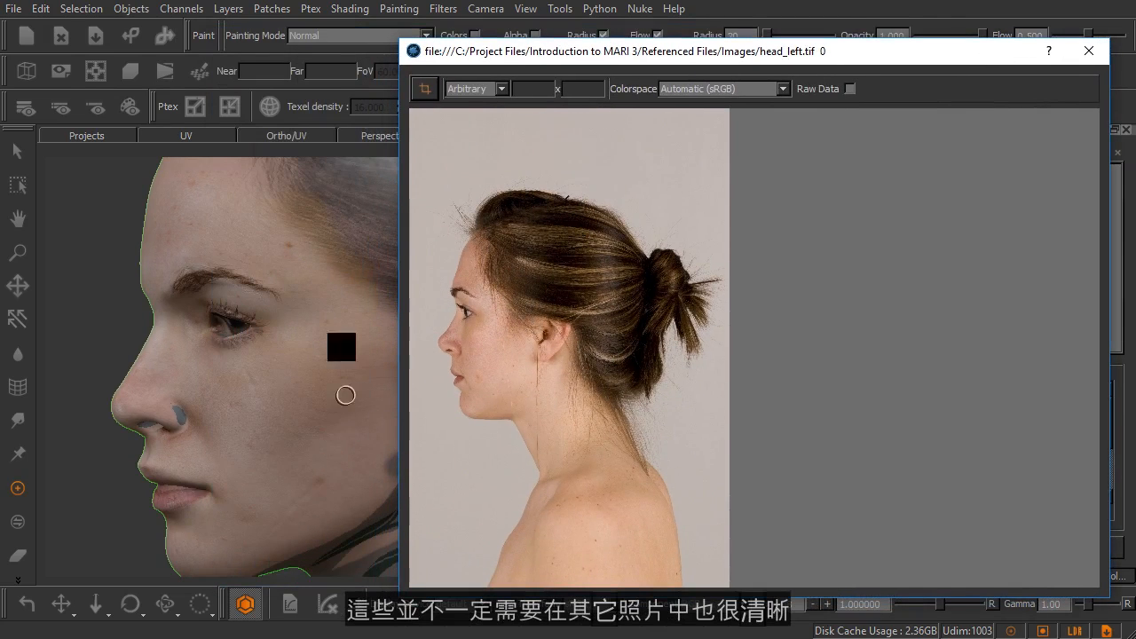
left_click(1081, 60)
double_click(1019, 205)
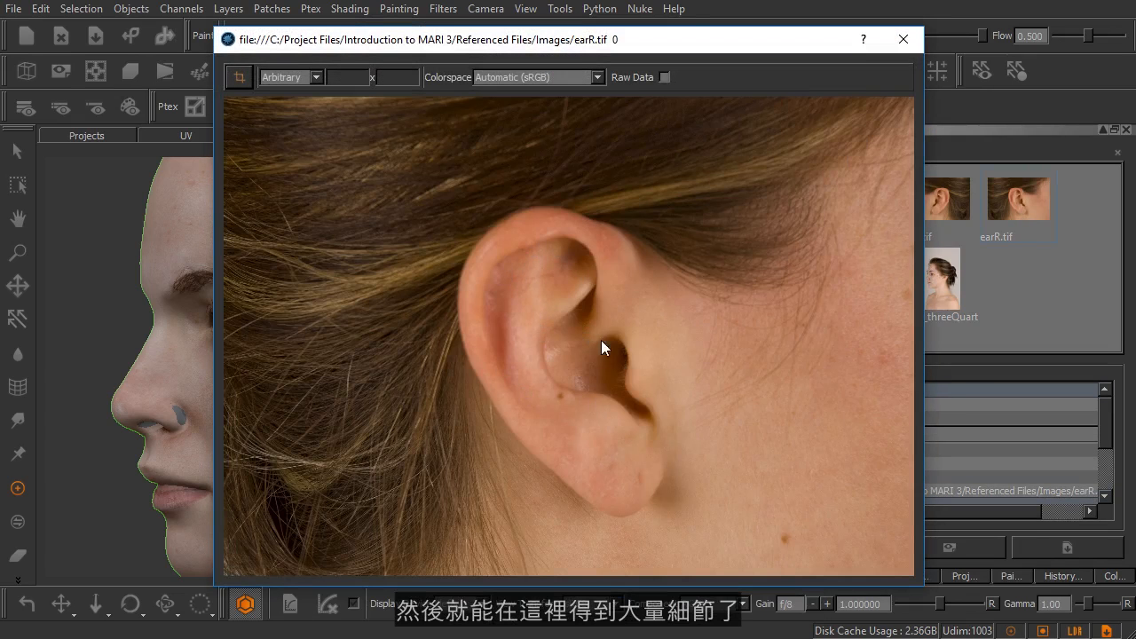
left_click(903, 39)
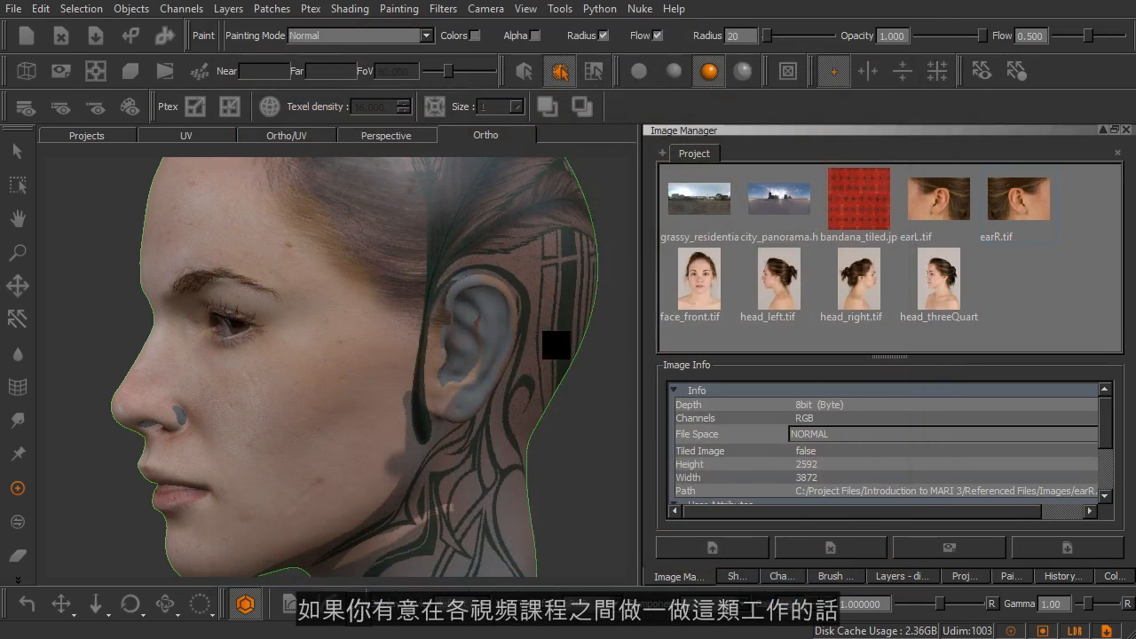
Examine the baked face texture from the front and at an angle, including the eyes and eyelashes up close.
middle_click_drag(377, 350, 488, 347)
middle_click_drag(292, 344, 427, 334, "alt")
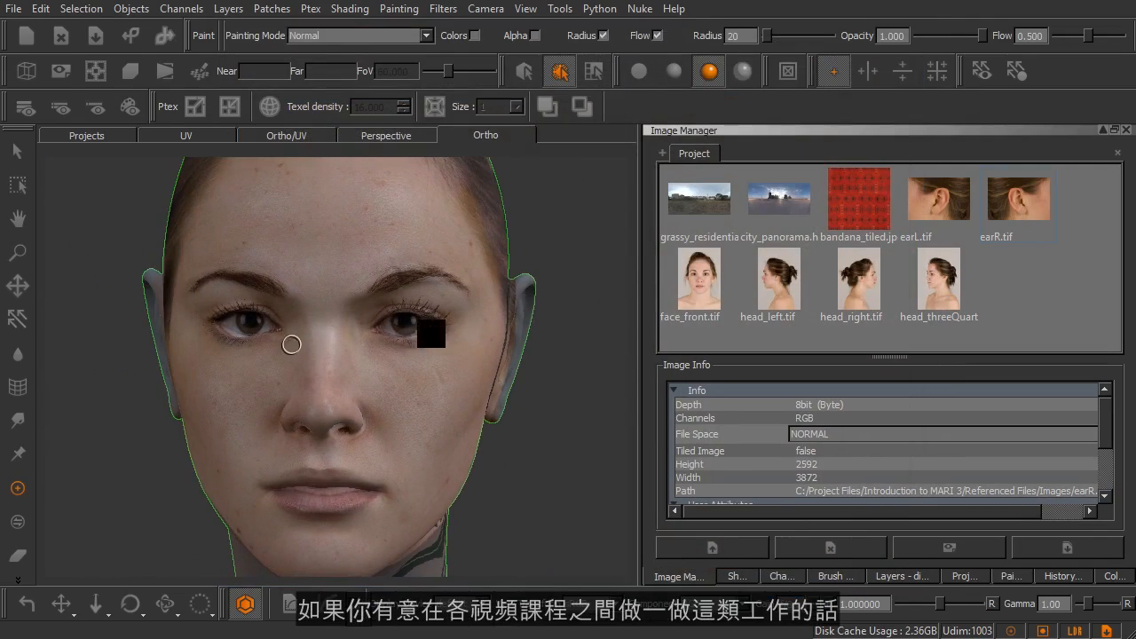
right_click_drag(409, 311, 435, 333, "alt")
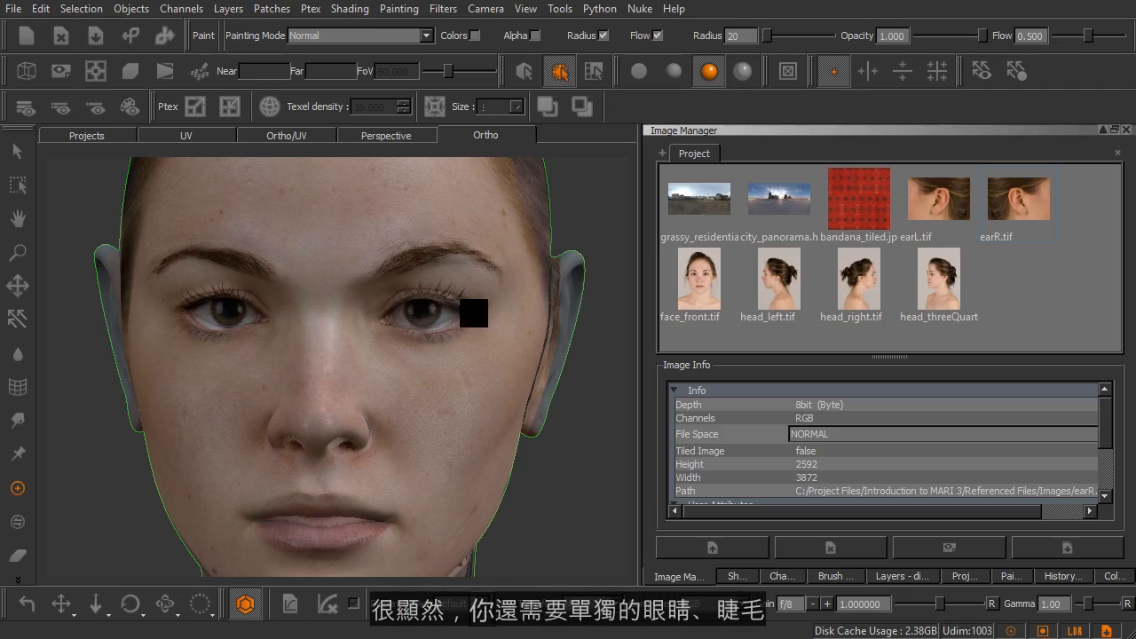
right_click_drag(371, 334, 435, 377, "alt")
mouse_move(423, 413)
left_mouse_down("alt")
mouse_move(431, 432)
mouse_move(434, 400)
mouse_move(377, 400)
mouse_move(388, 373)
mouse_move(438, 398)
left_mouse_up("alt")
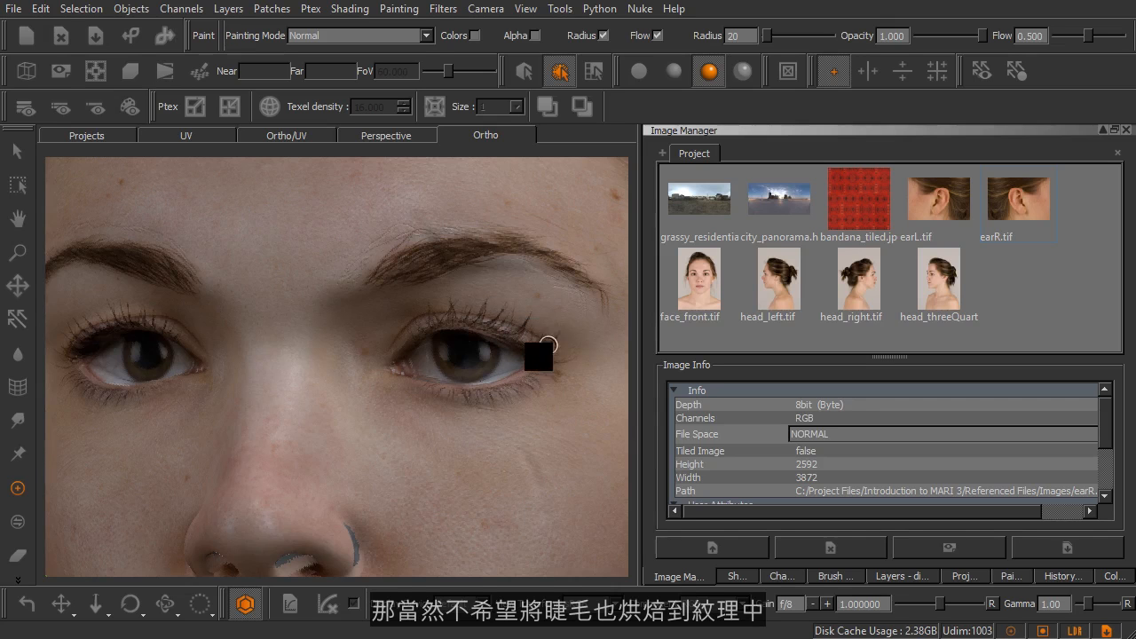
right_click_drag(487, 460, 394, 461, "alt")
middle_click_drag(393, 462, 378, 433, "alt")
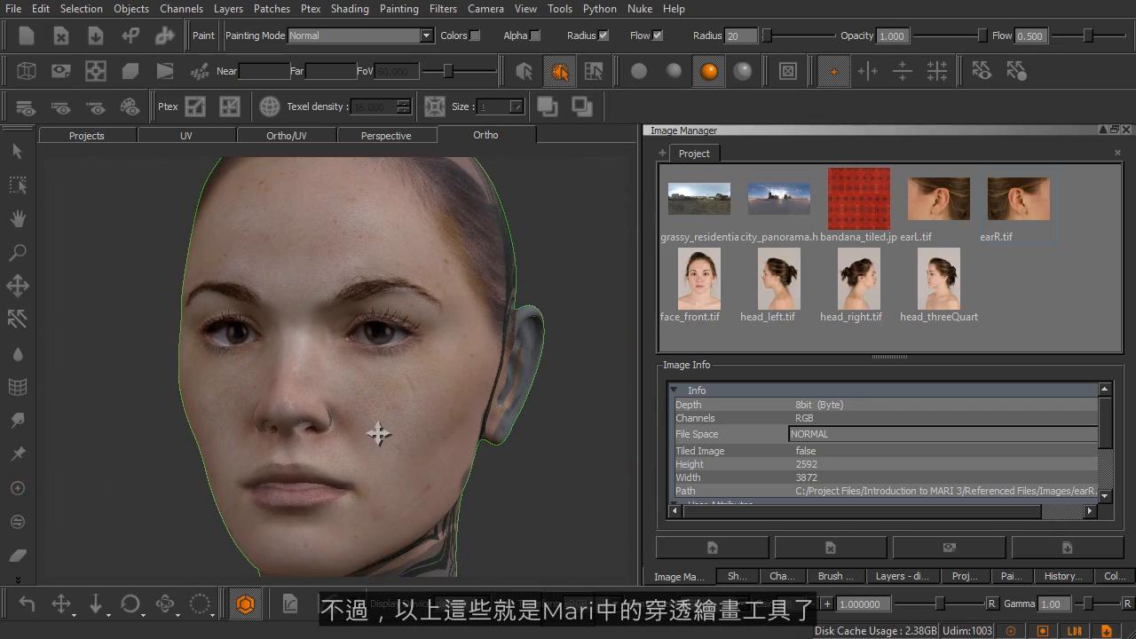
right_click_drag(379, 421, 346, 415, "alt")
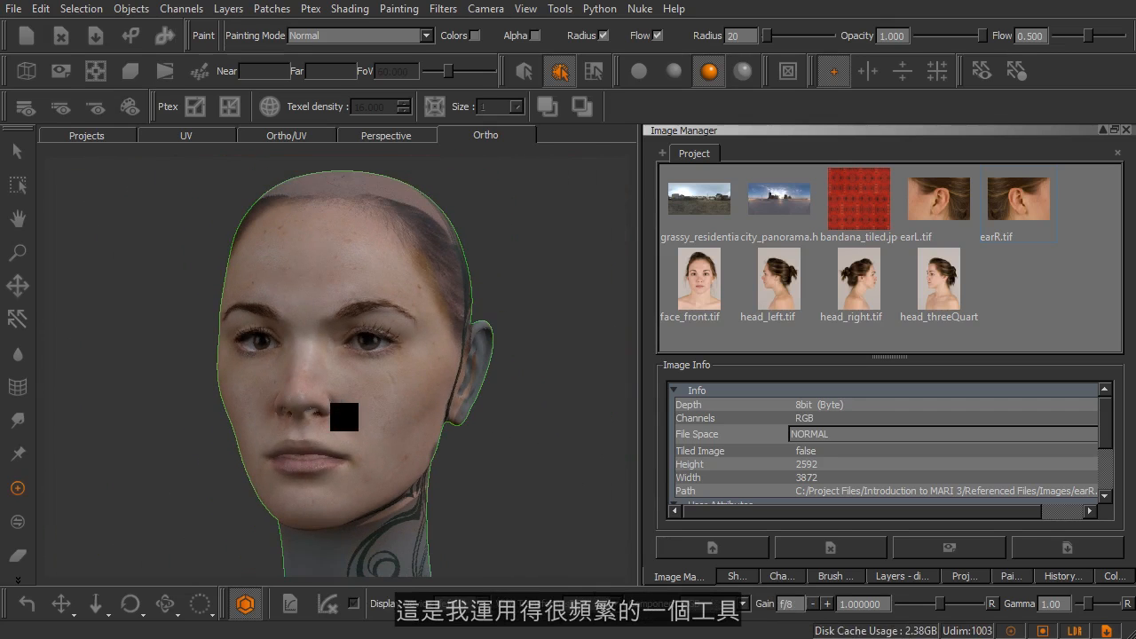